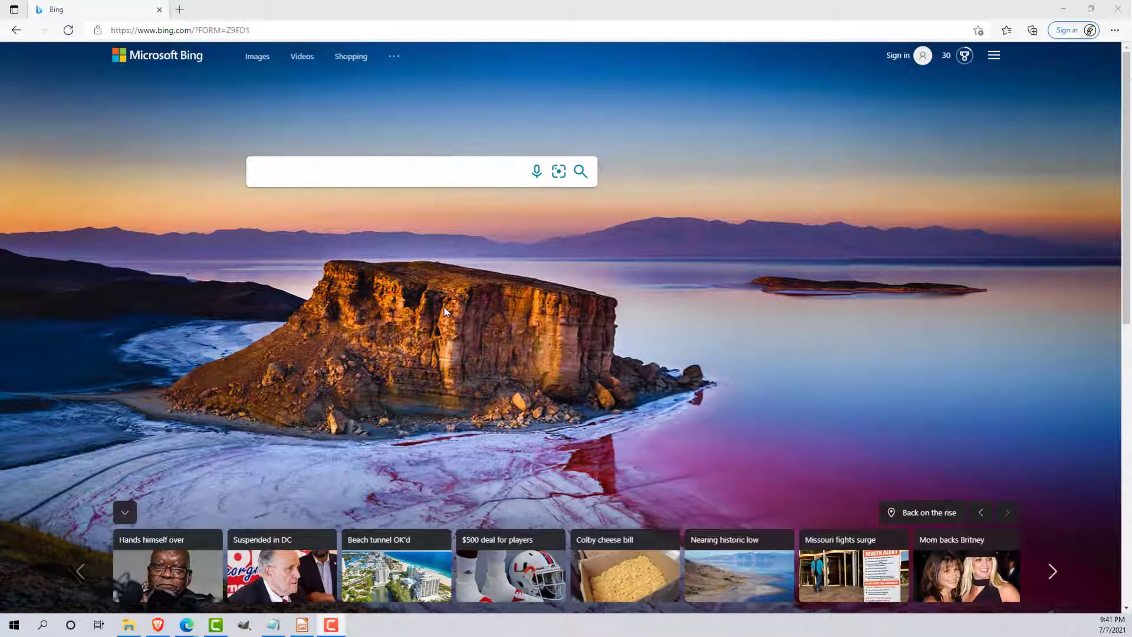
Open the Department of Defense Aeronautical Information Portal from a web search for "daip" and accept its general disclaimer
click(305, 175)
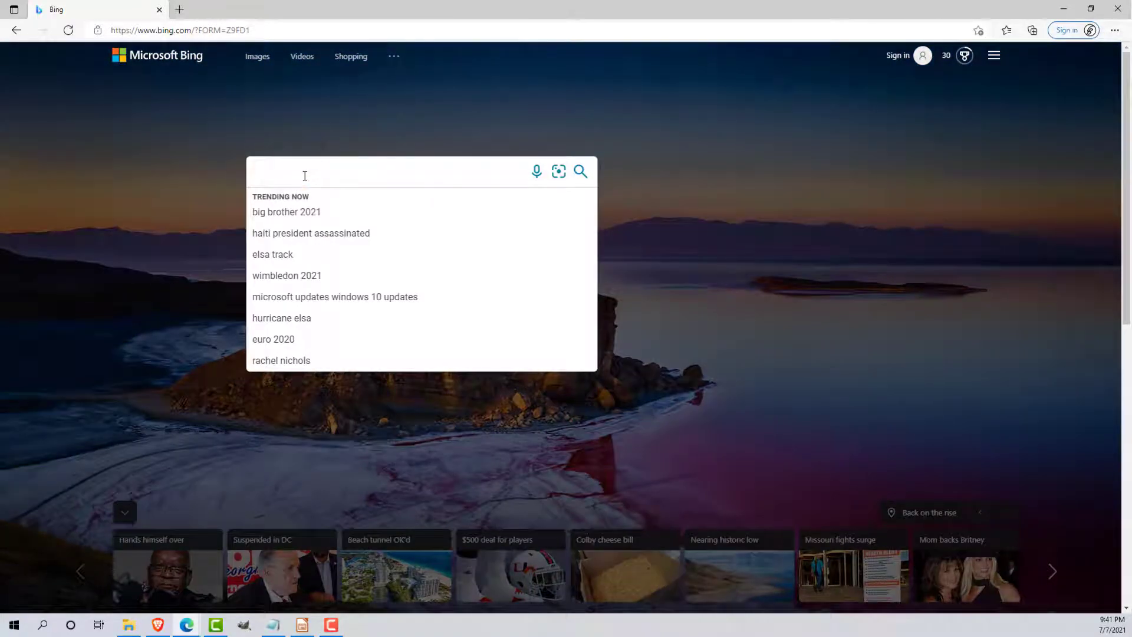
text(daip)
key(Return)
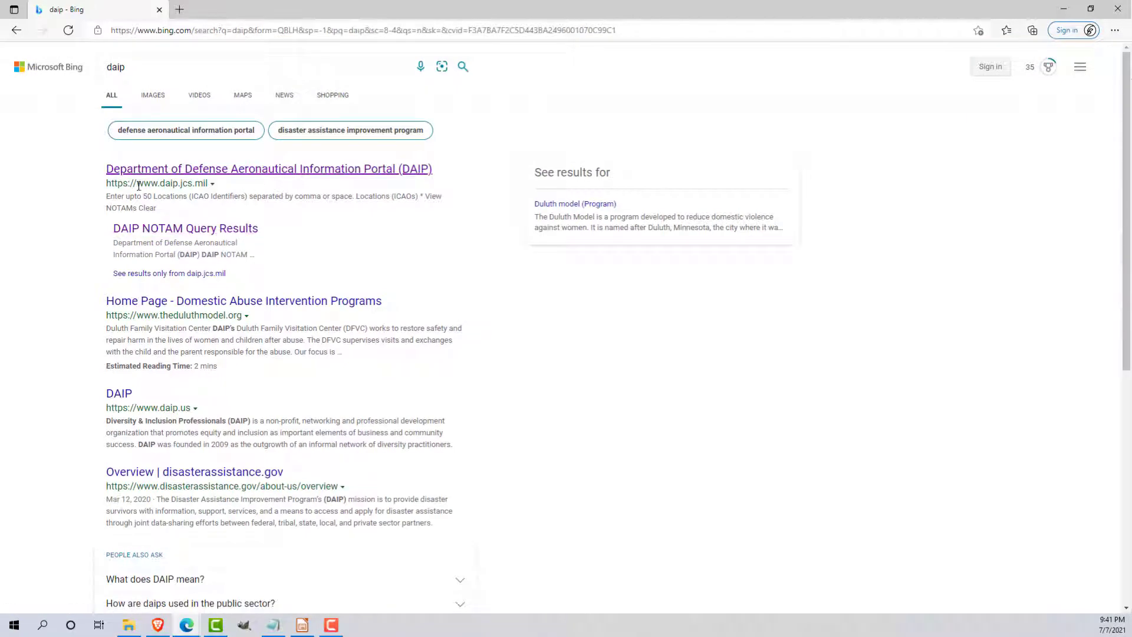
drag(139, 186, 206, 183)
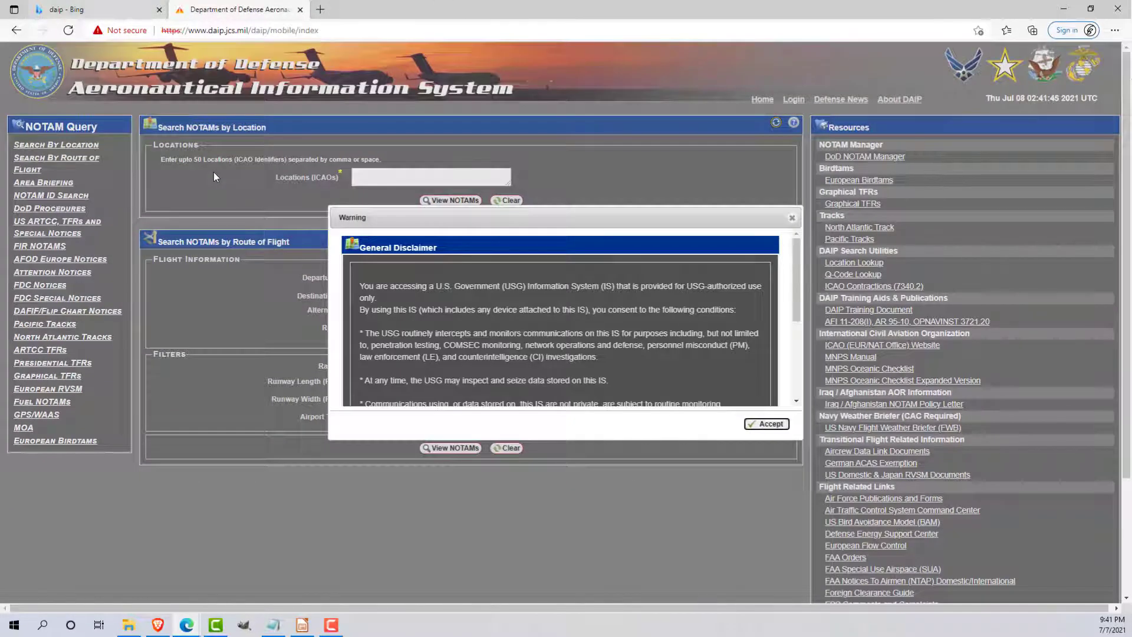
click(757, 423)
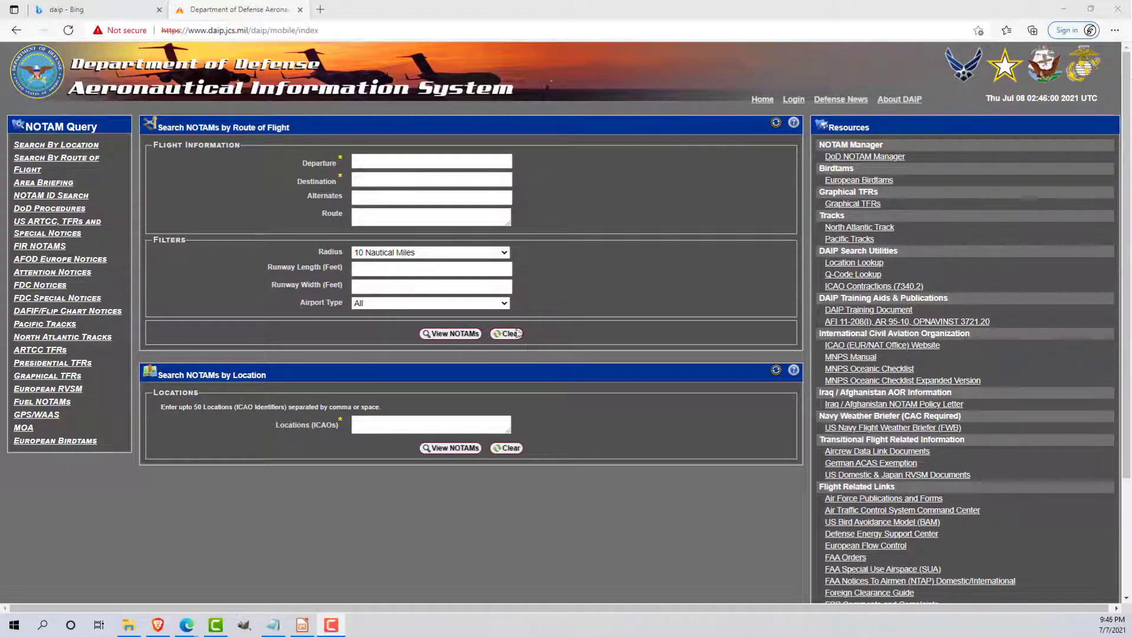
Fill in the flight information with departure KEND, destination KABI, alternate KAMA and route PER V77 ABI
click(406, 163)
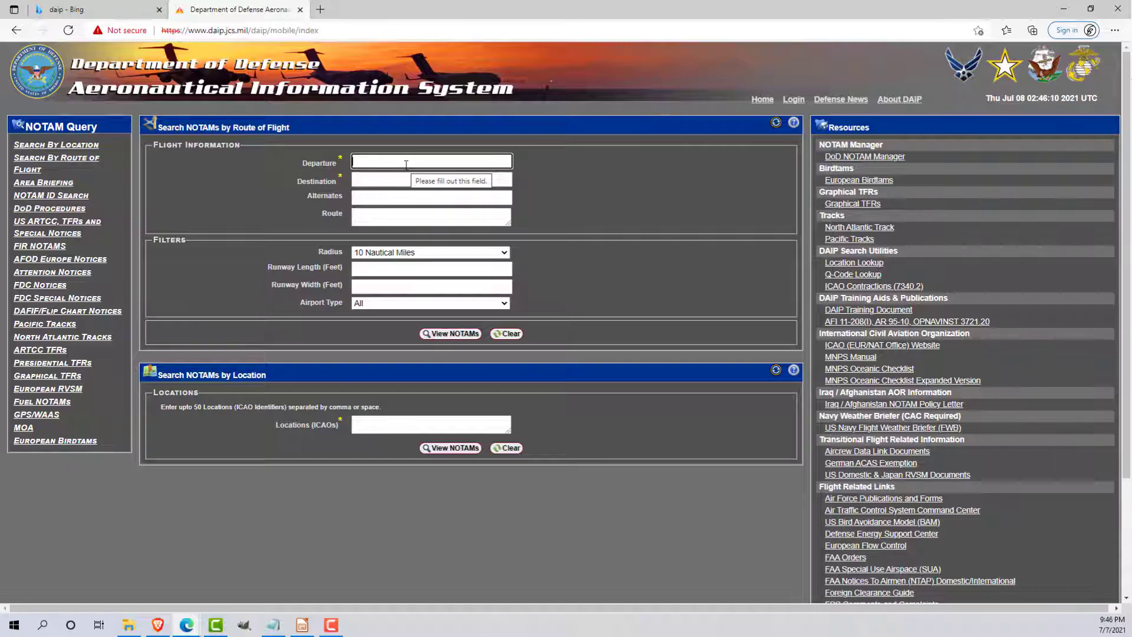
text(KE)
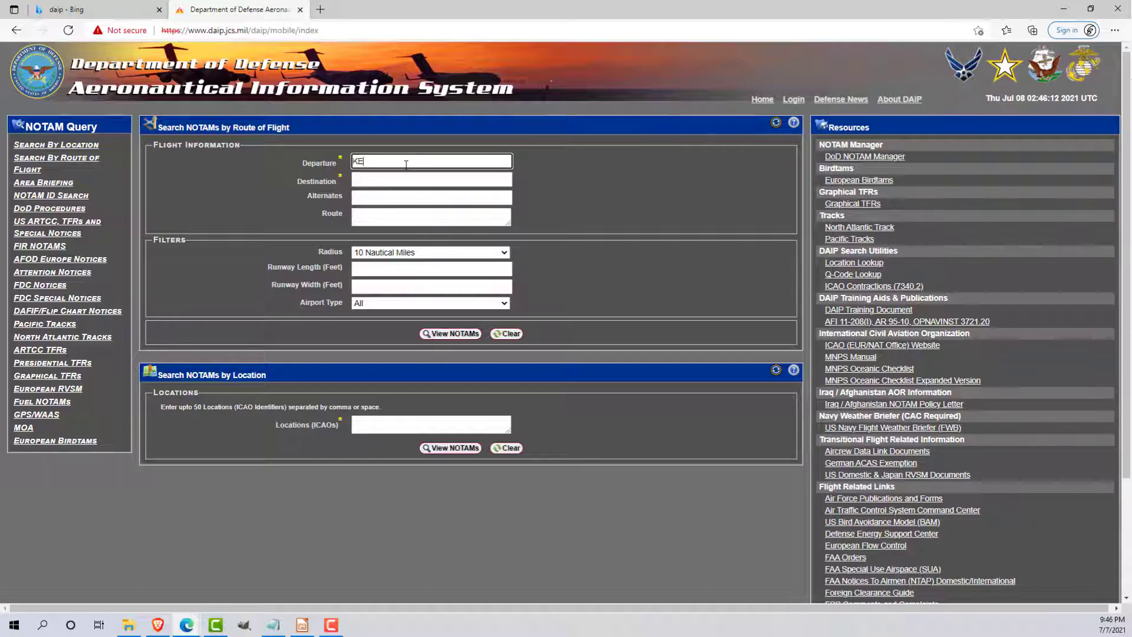
text(ND)
key(Tab)
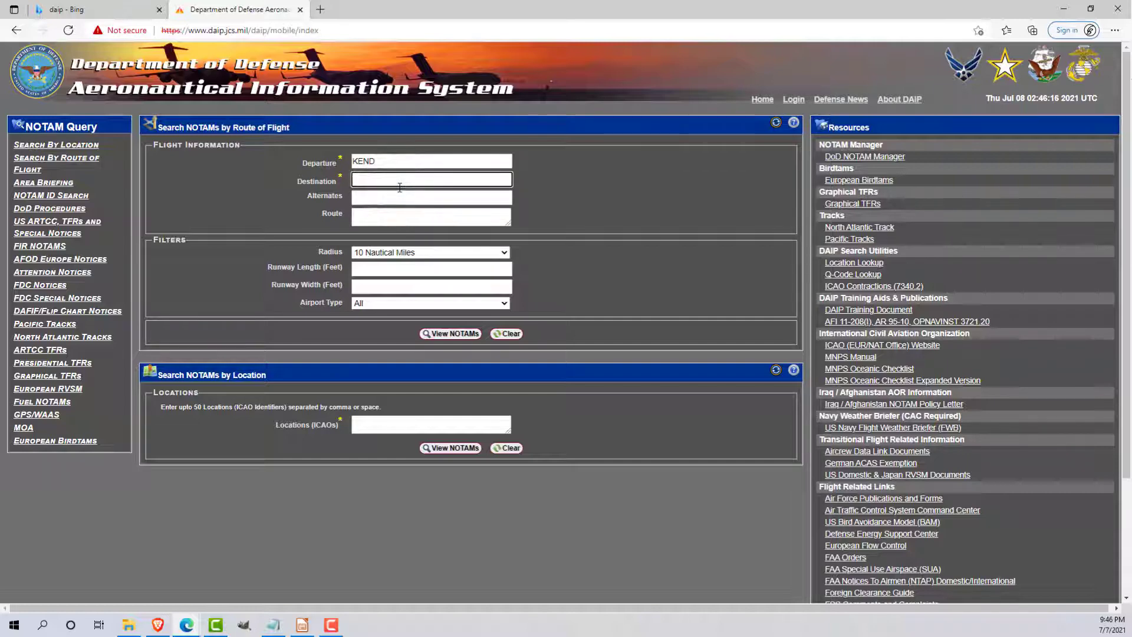
text(KABI)
key(Tab)
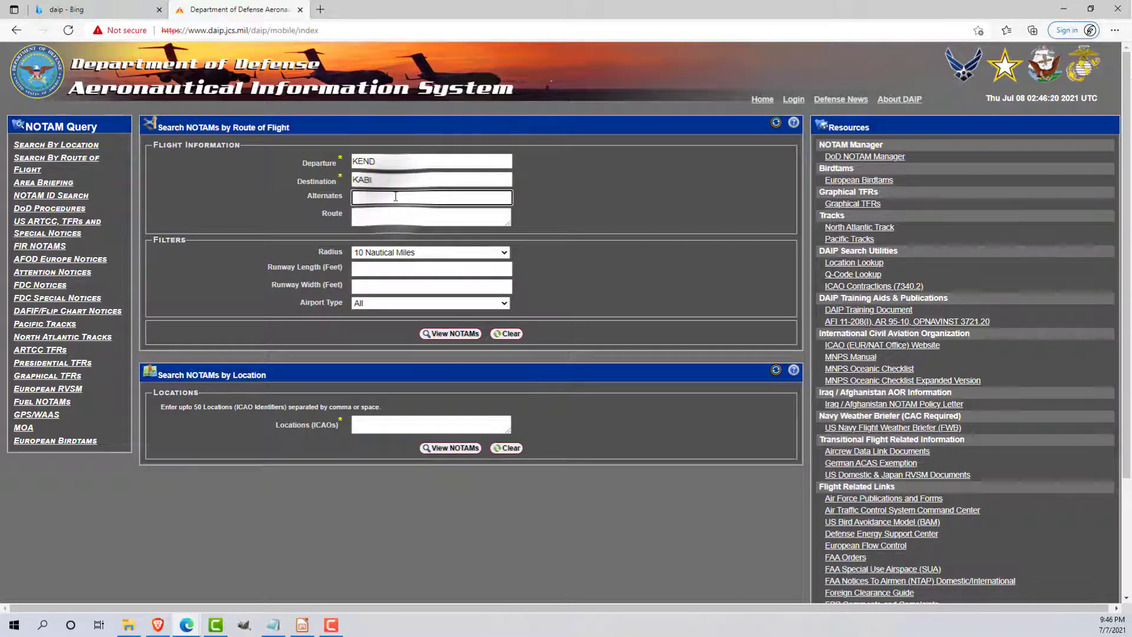
text(KAMA)
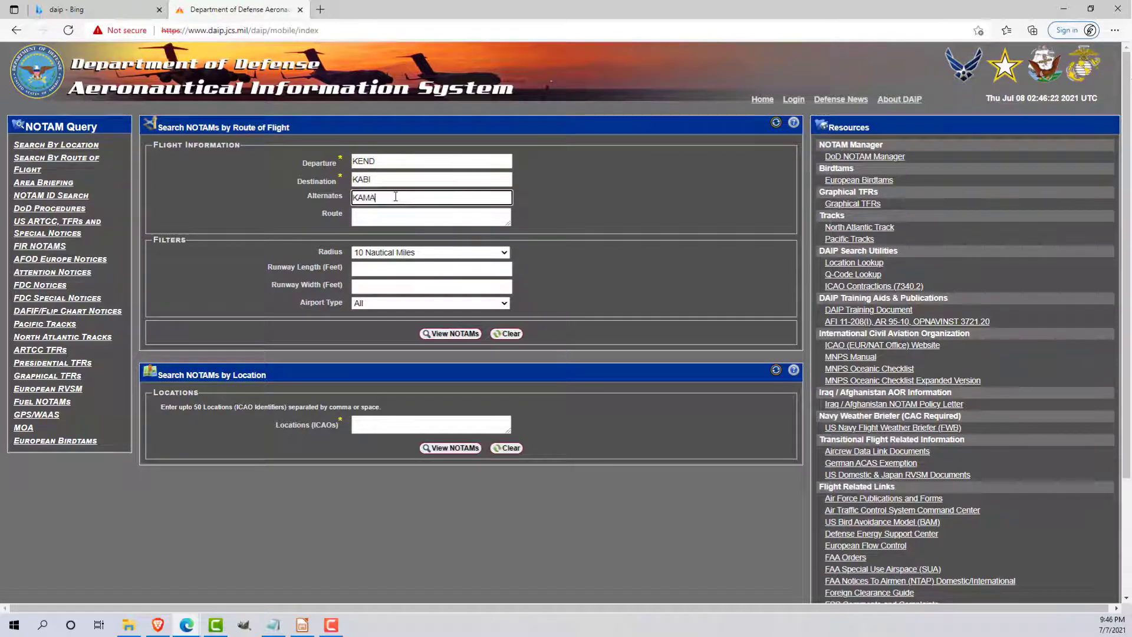
click(391, 217)
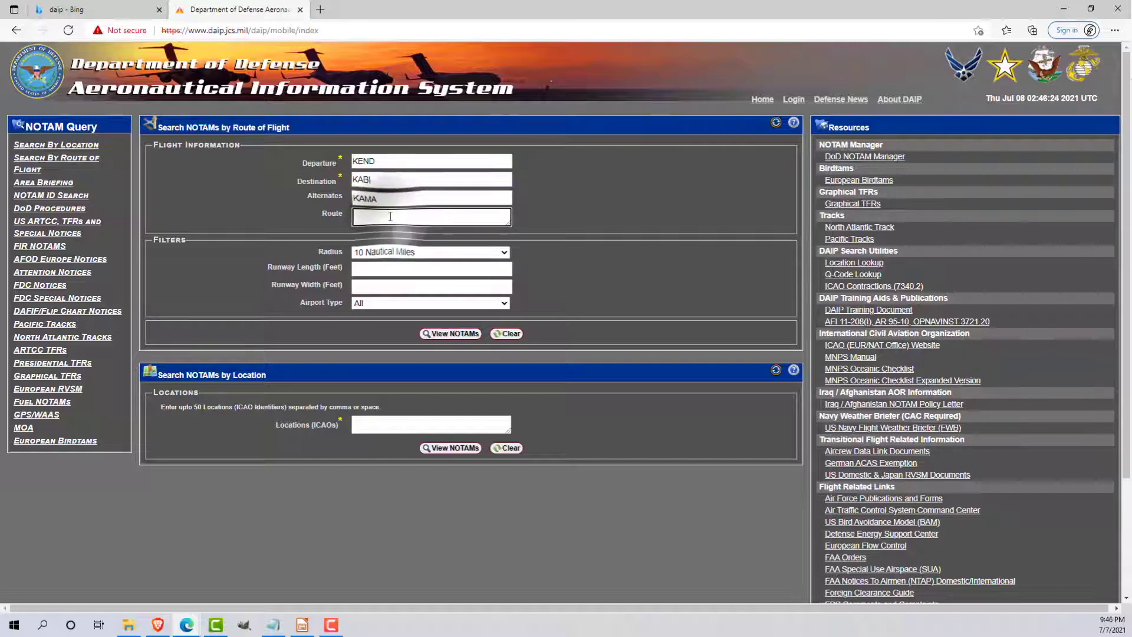
text(PE)
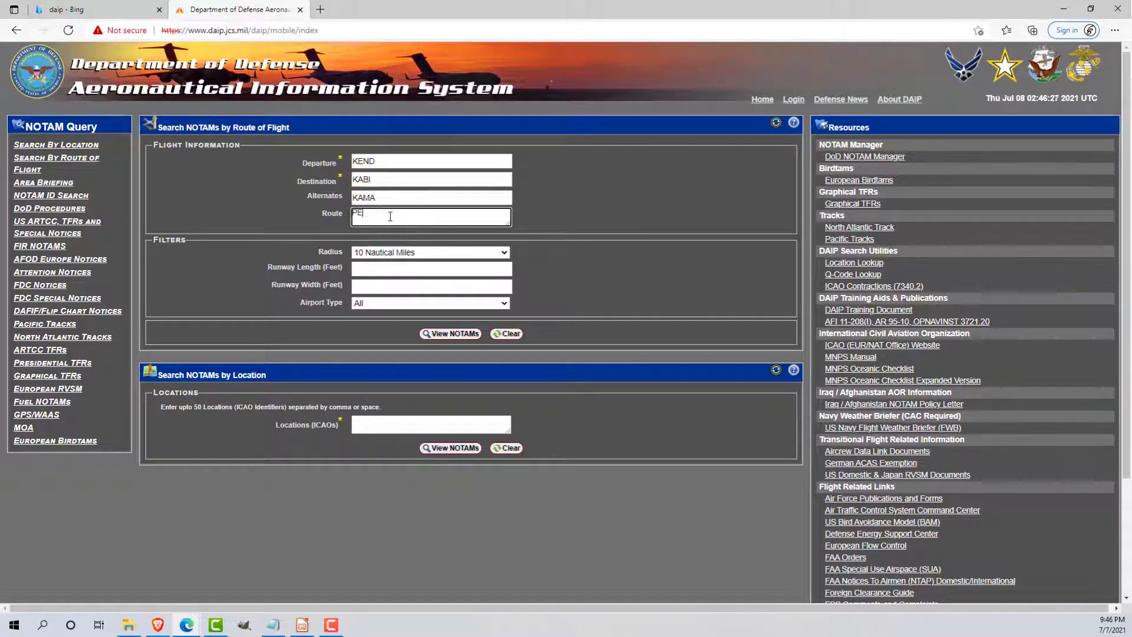
text(R V77 ABI)
Set the route filters to a 50 nautical mile radius, 4,000 ft runway length and 75 ft runway width
click(397, 254)
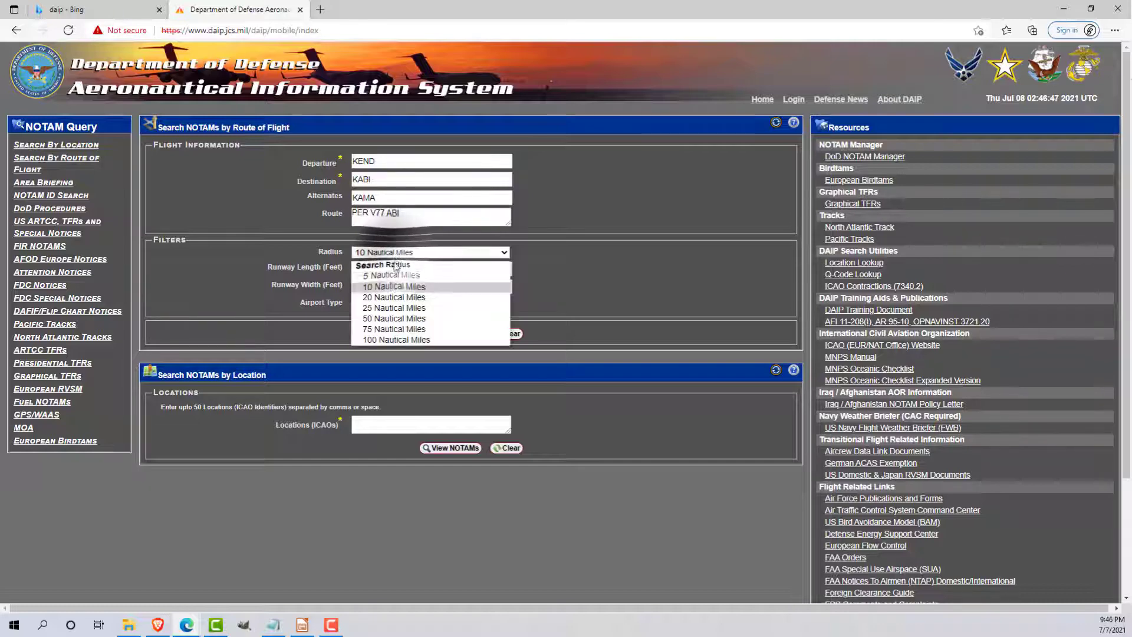
click(384, 319)
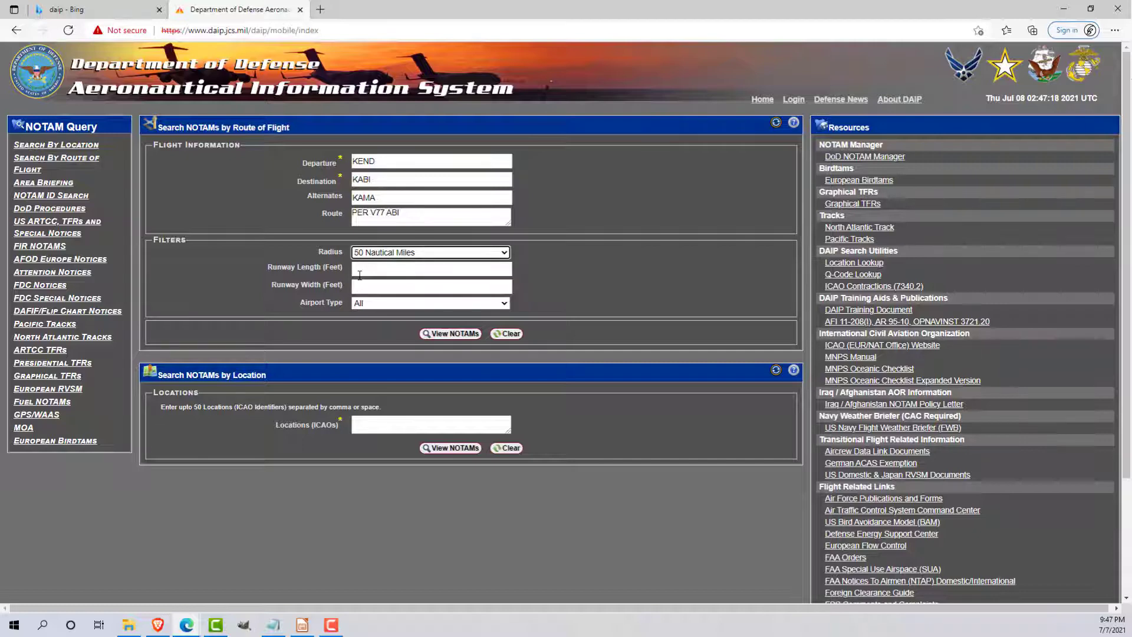
click(360, 275)
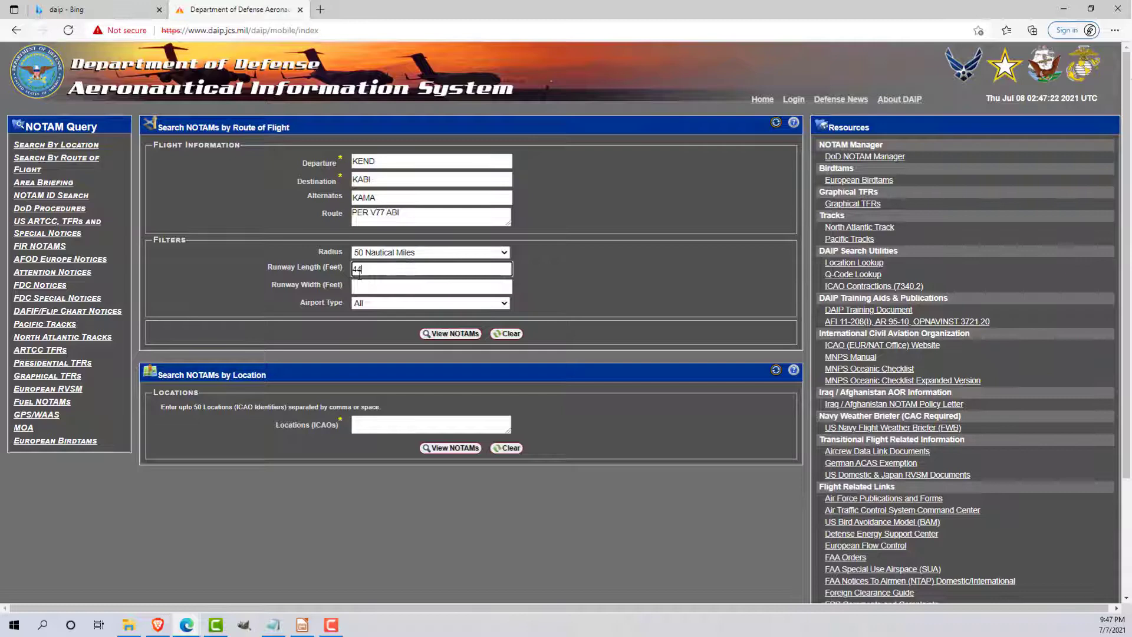
text(4,000)
click(365, 287)
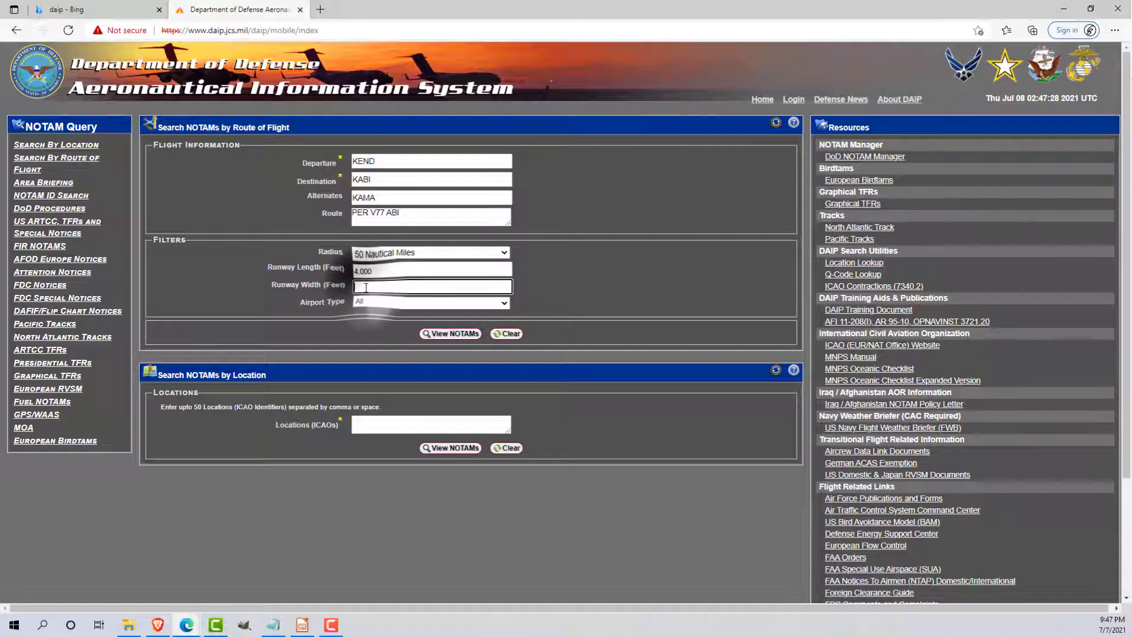
text(75)
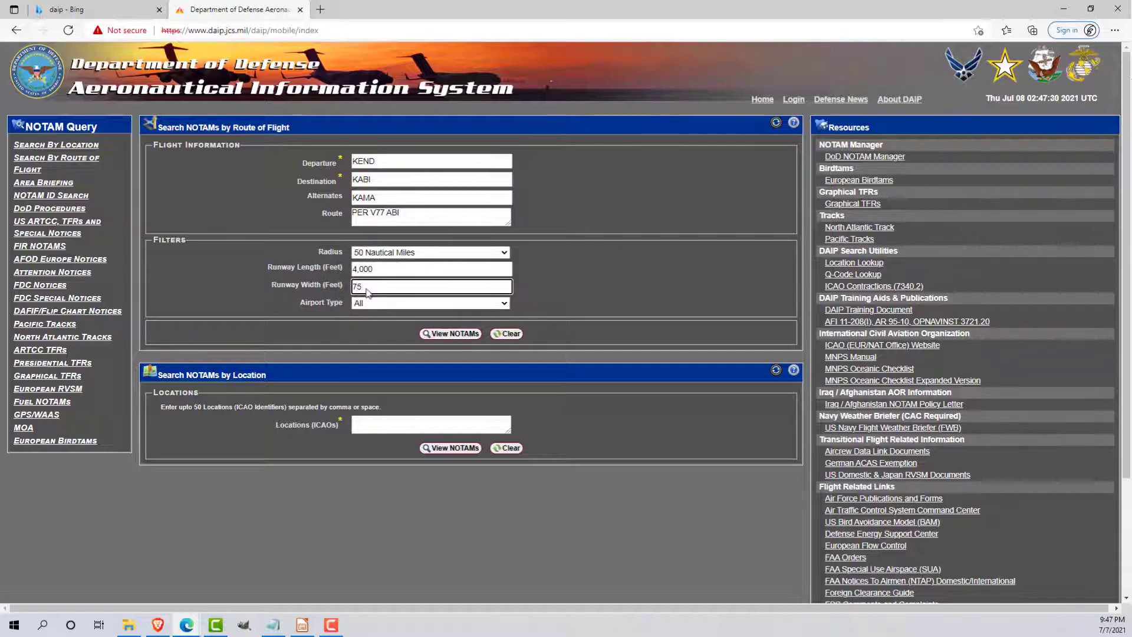
Leave the airport type filter at All and retrieve the NOTAMs for the route of flight
click(378, 303)
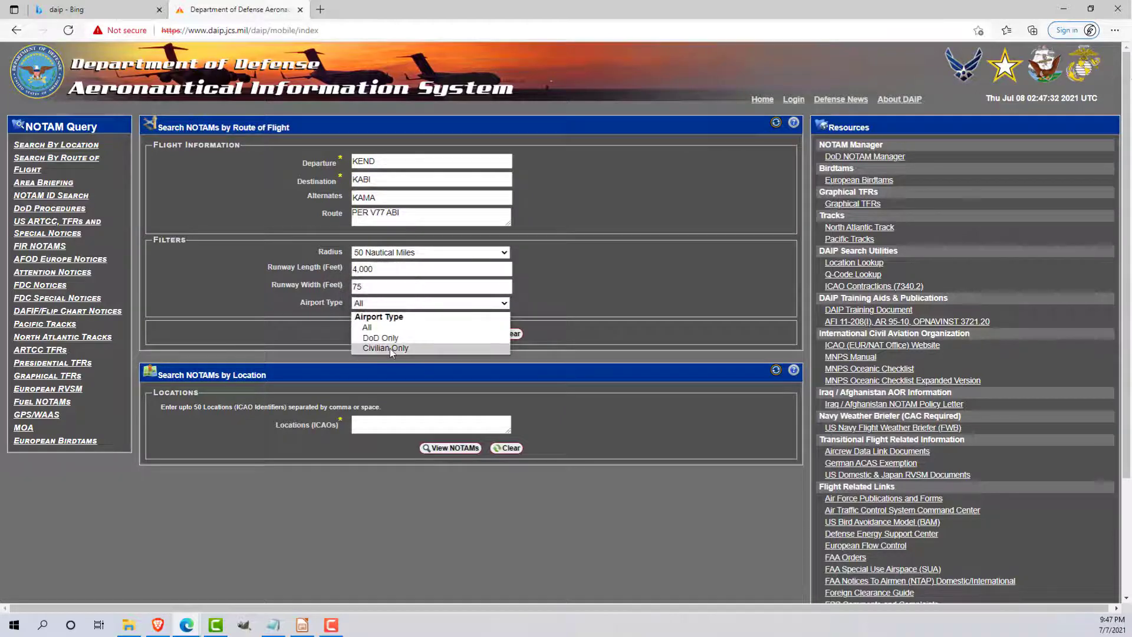
key(Up)
key(Up)
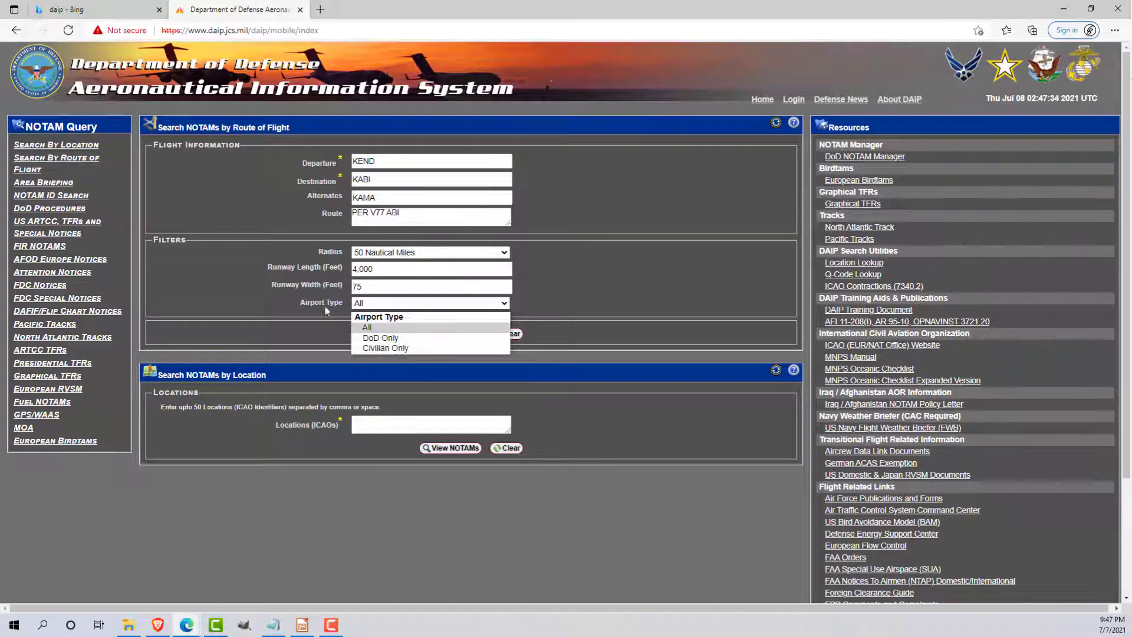
click(326, 310)
click(301, 291)
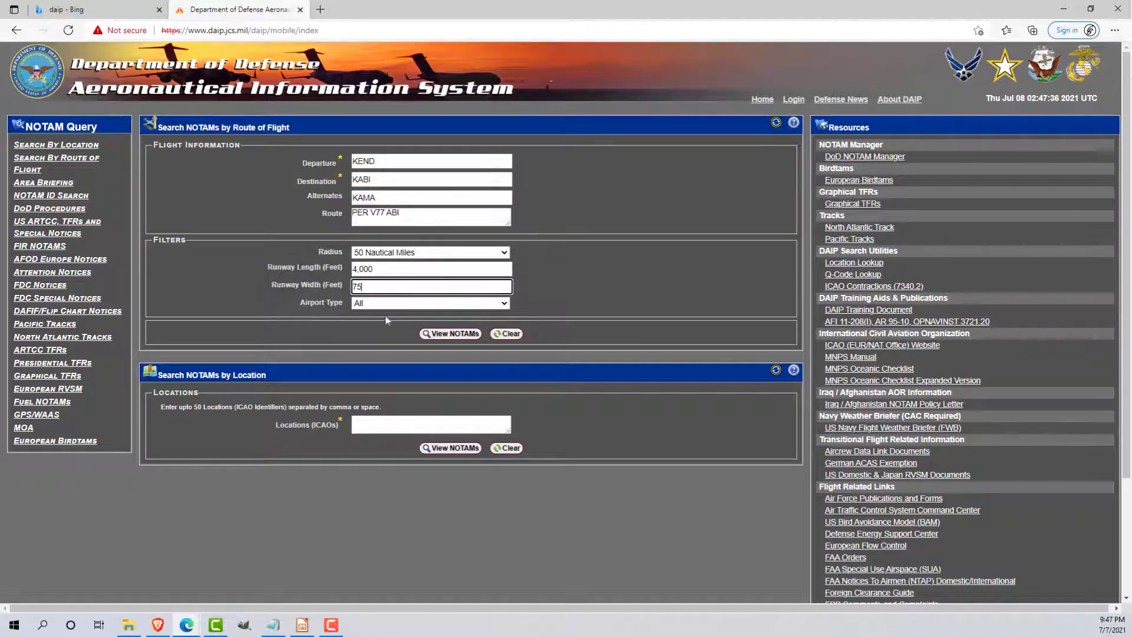
click(450, 334)
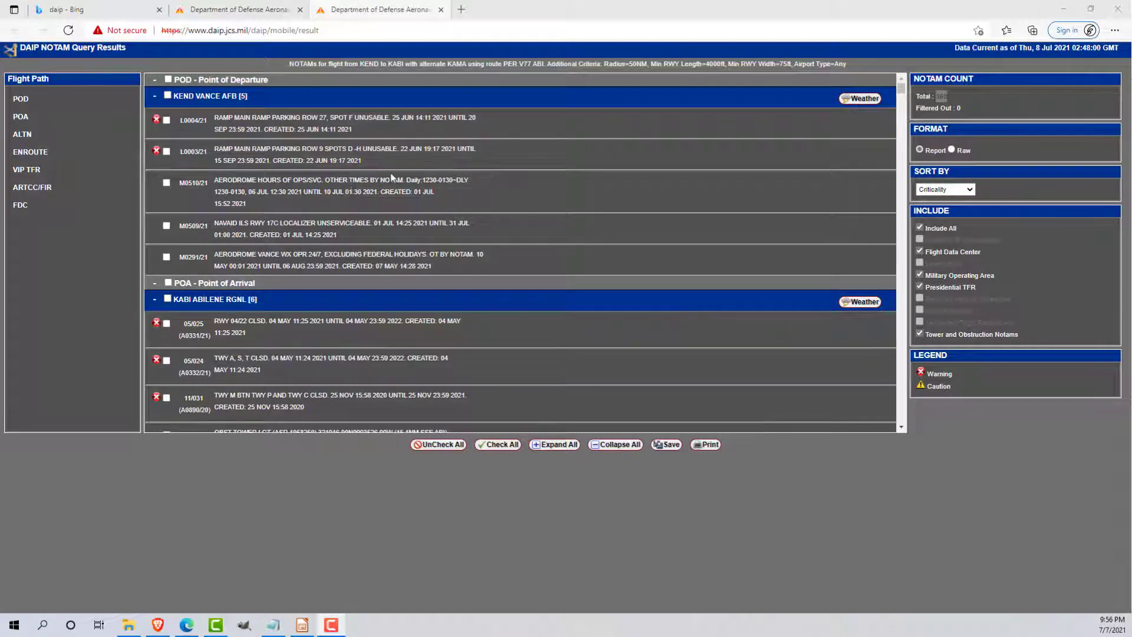
Review the query criteria summary, the data currency time and the available sorting options in the NOTAM results
double_click(713, 64)
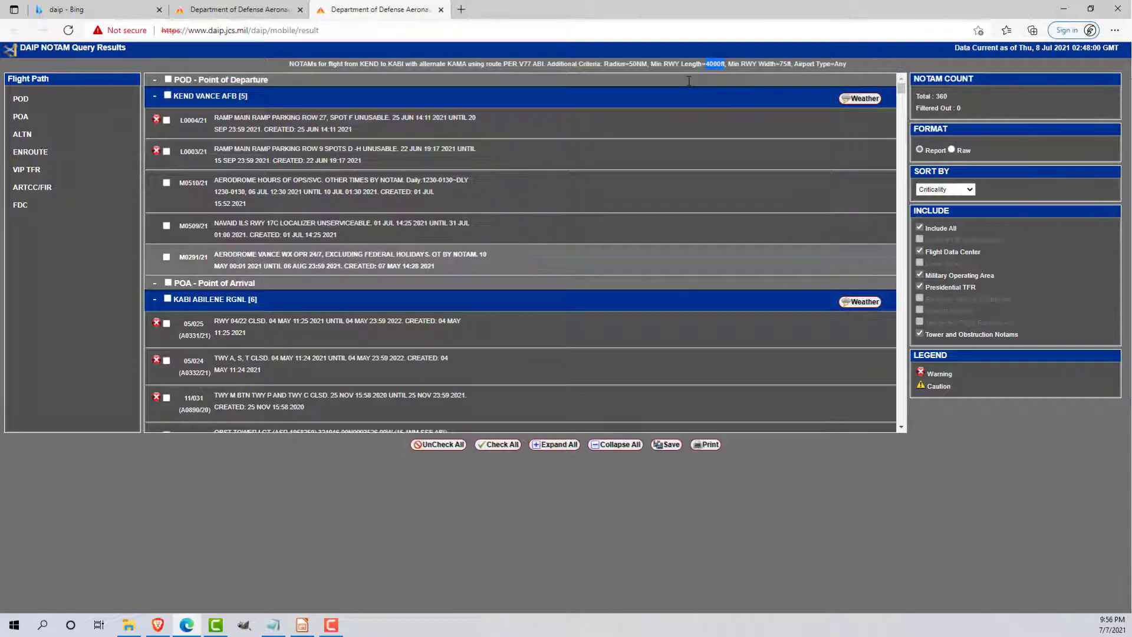
click(291, 59)
triple_click(292, 48)
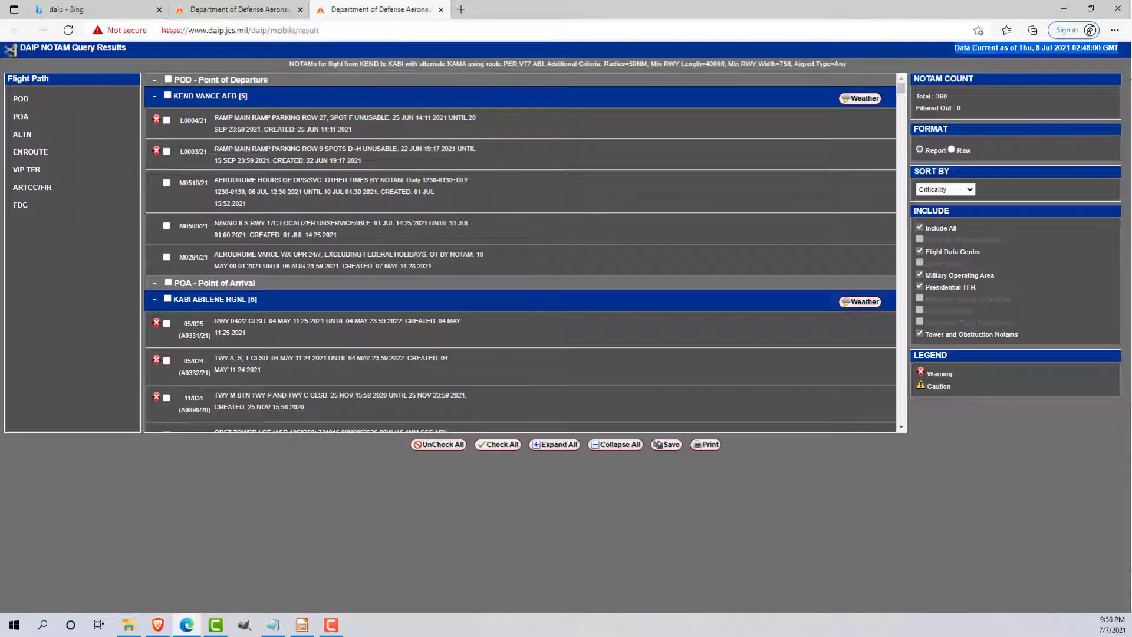
drag(294, 64, 543, 64)
click(527, 64)
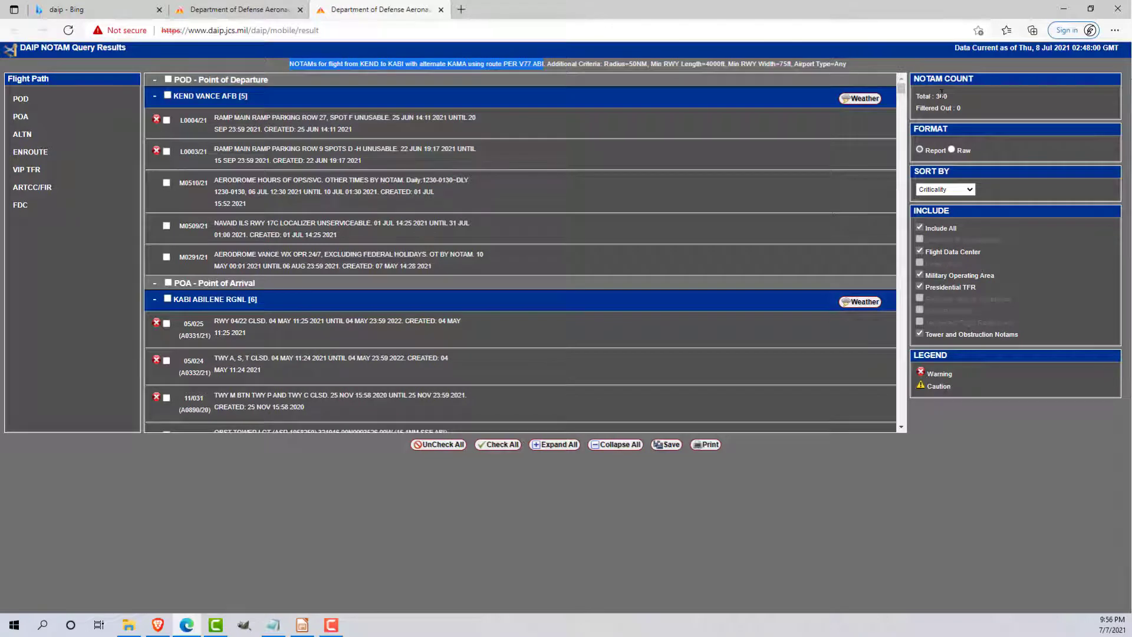
click(961, 195)
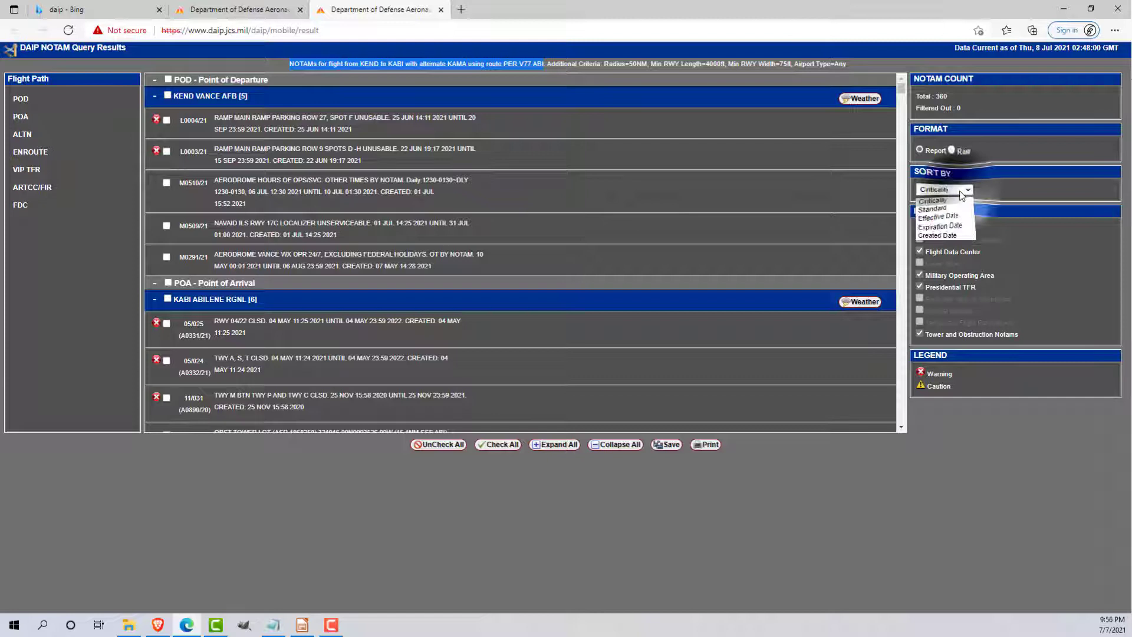
click(960, 195)
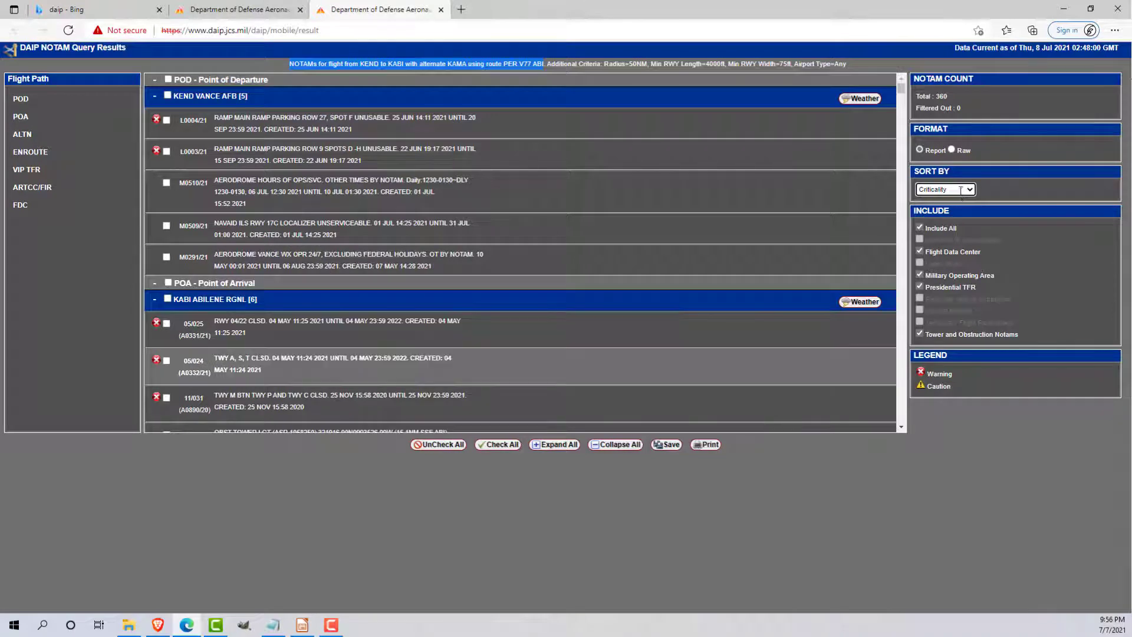
Select all point-of-departure and point-of-arrival NOTAMs, and bring up the alternate aerodrome section
click(169, 80)
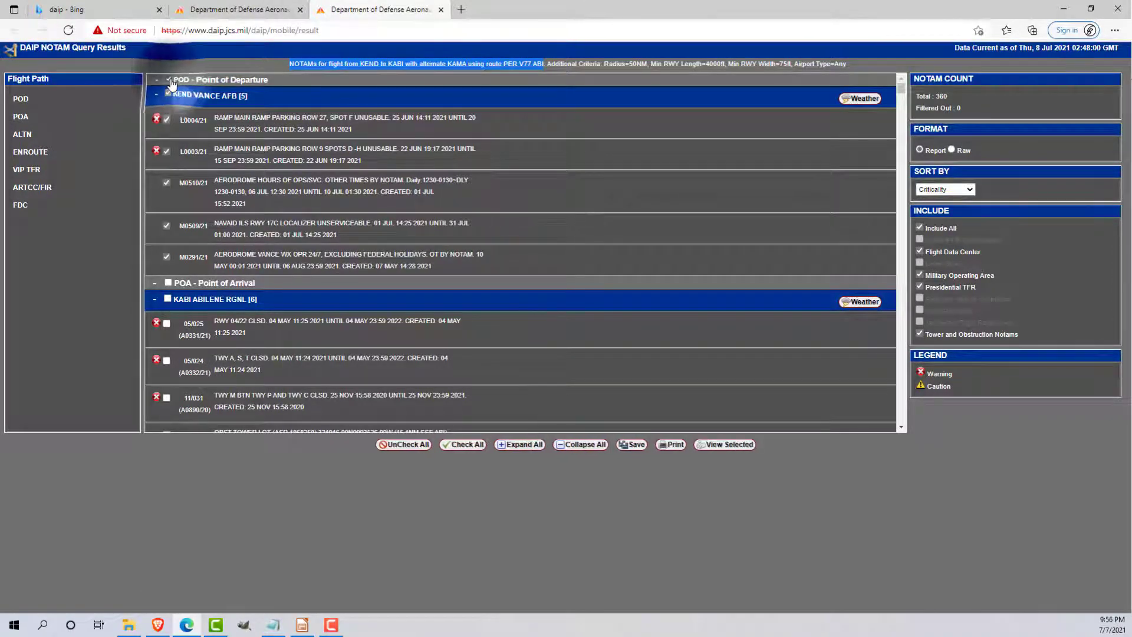
click(168, 284)
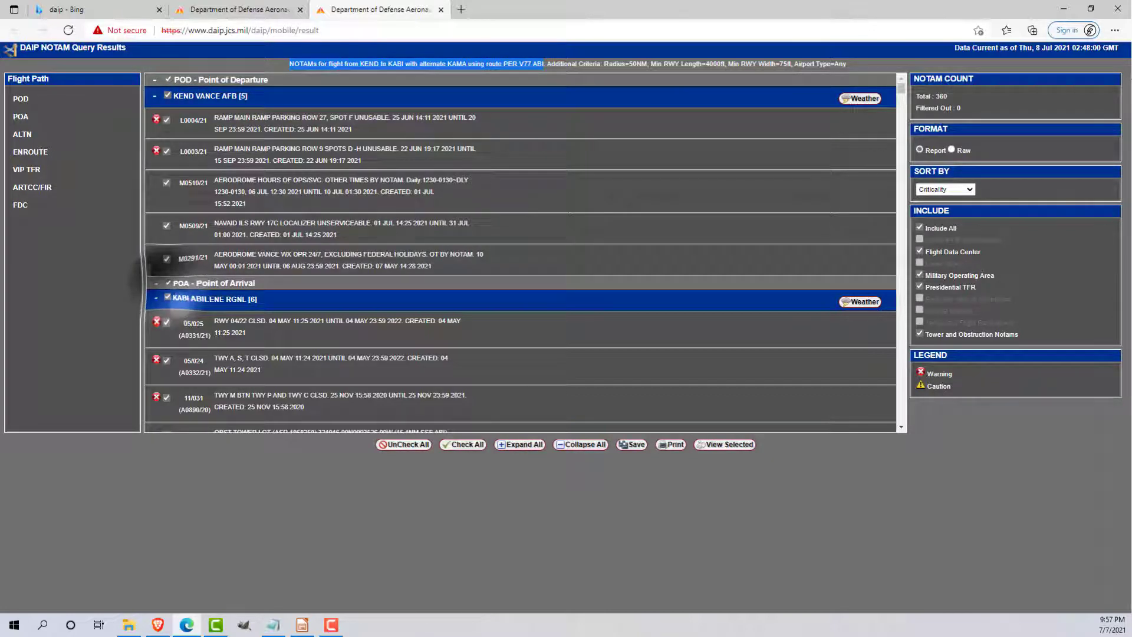
click(21, 135)
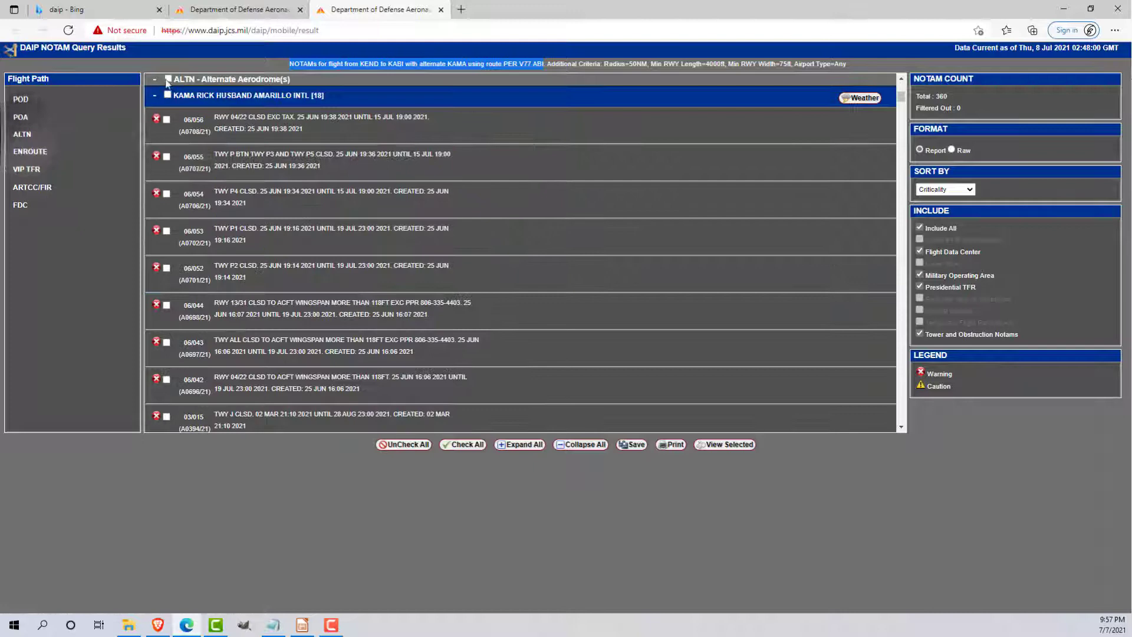
Go through the en-route NOTAMs and select the KTIK Tinker AFB NOTAM about the runway 18/36 closure for rubber removal
click(34, 153)
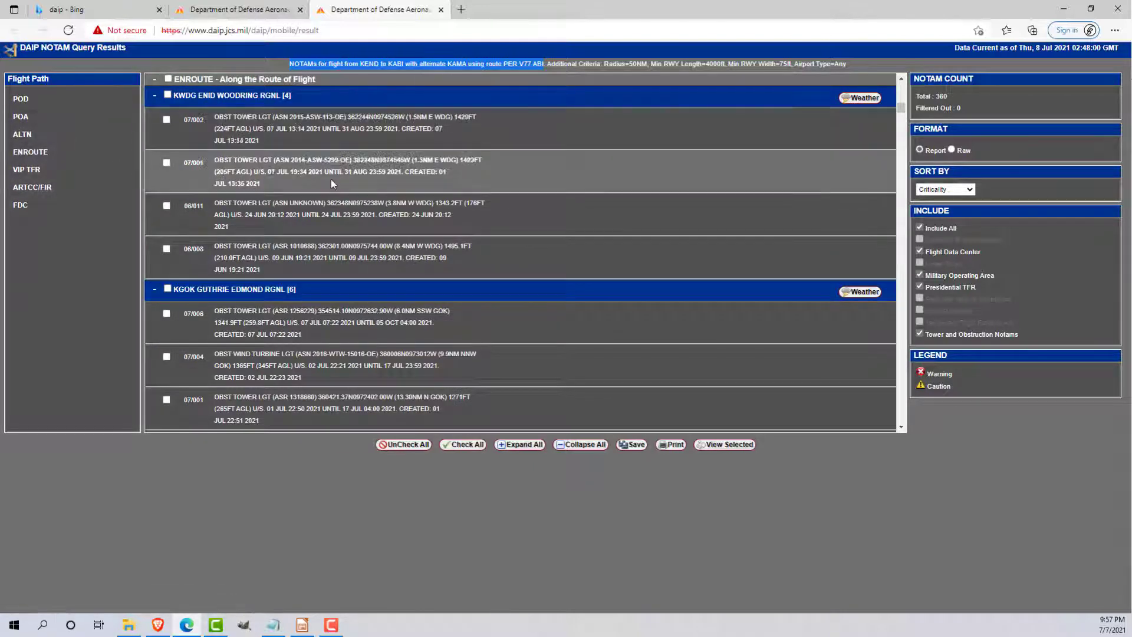
scroll(331, 179, down, 15)
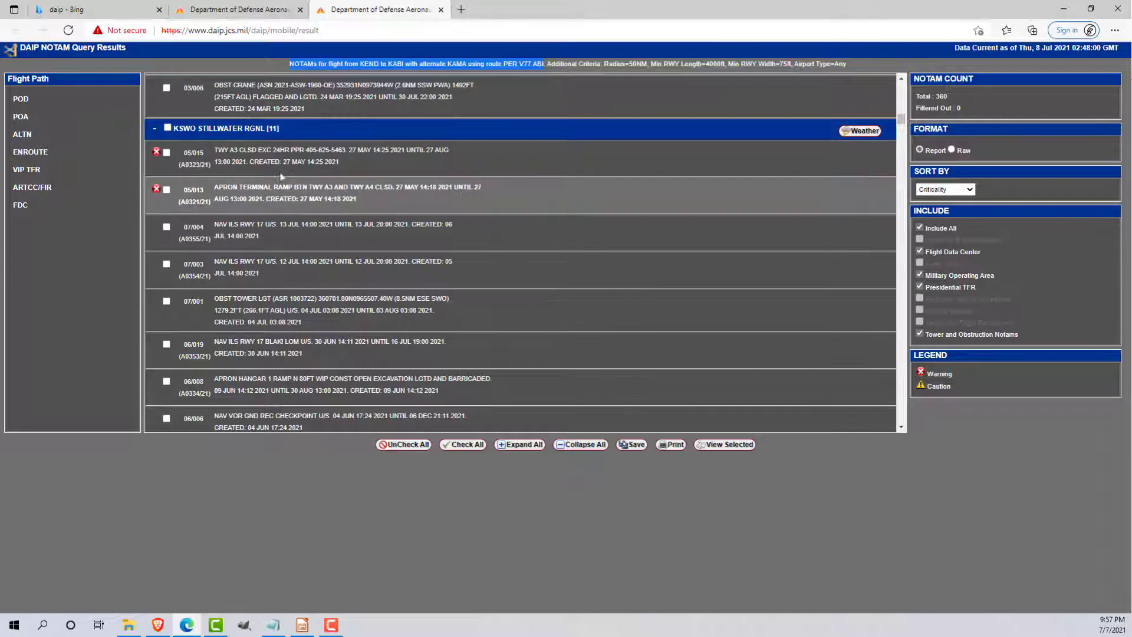
scroll(294, 169, down, 15)
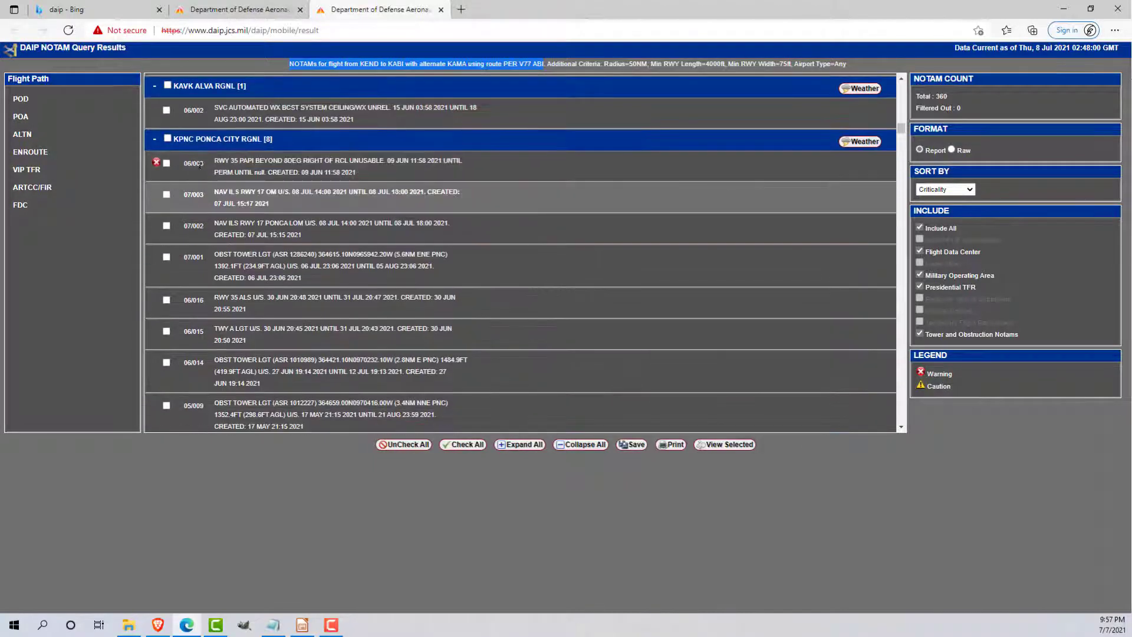
scroll(200, 172, down, 3)
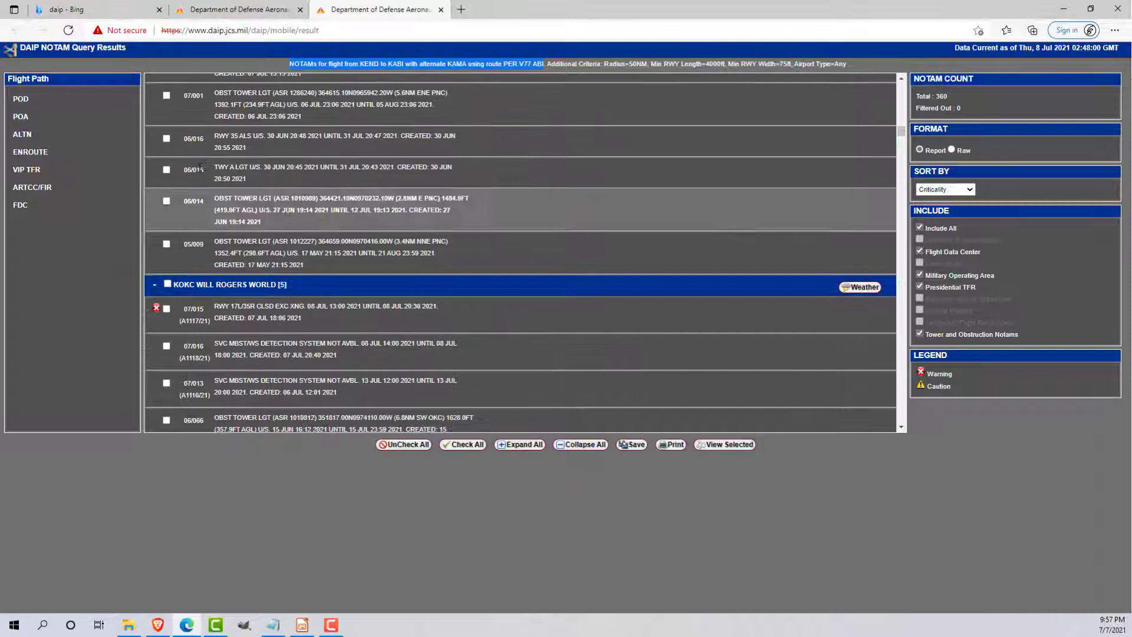
scroll(200, 172, up, 1)
scroll(200, 172, up, 1)
scroll(171, 302, down, 2)
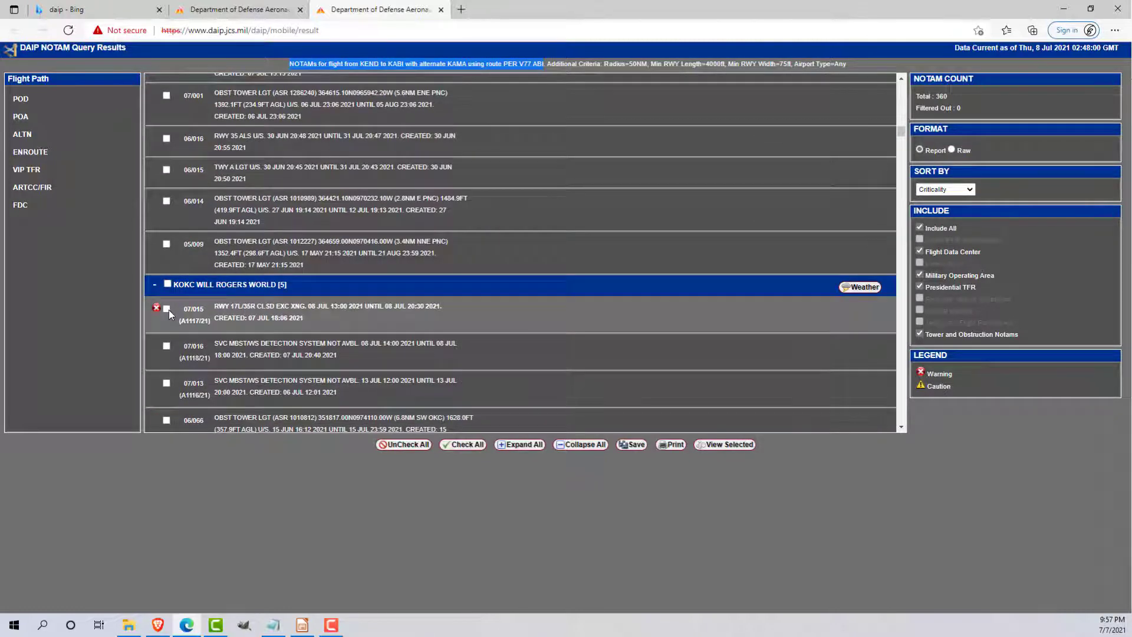
scroll(170, 315, down, 5)
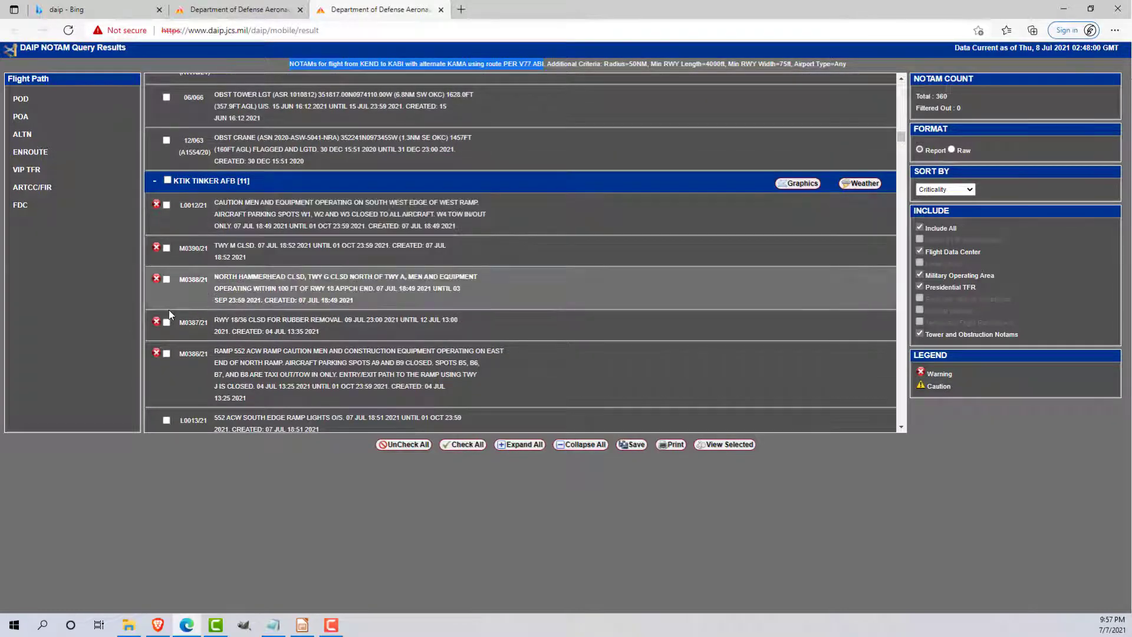
click(167, 322)
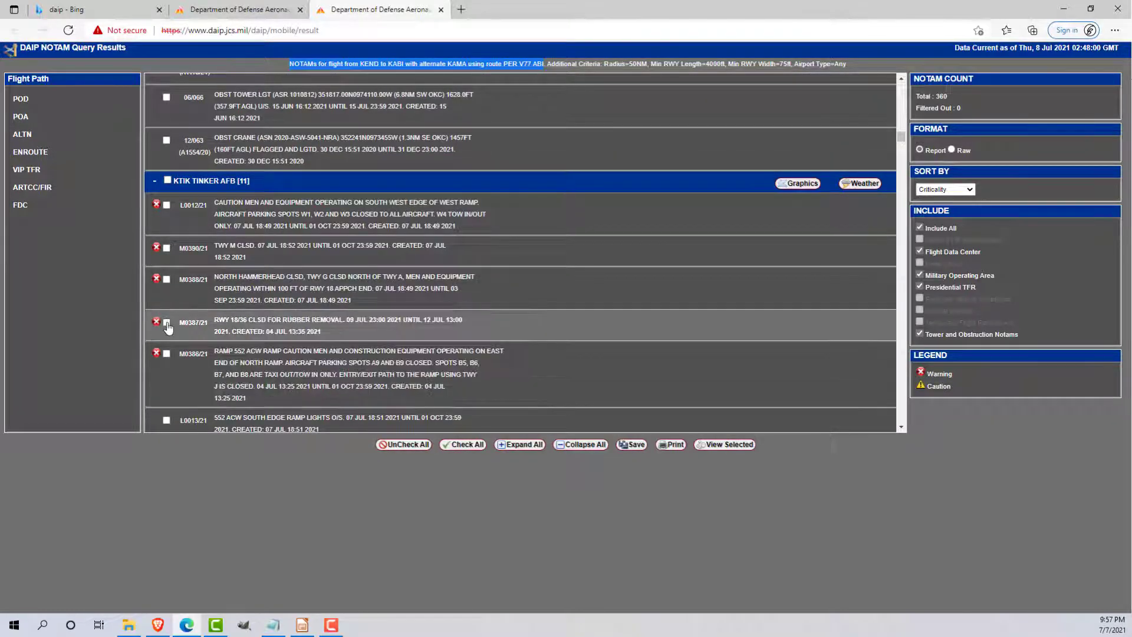
Select all NOTAMs in the VIP TFR - Presidential TFR section and read the Dallas, Texas flight restriction
scroll(206, 319, down, 3)
scroll(244, 315, down, 12)
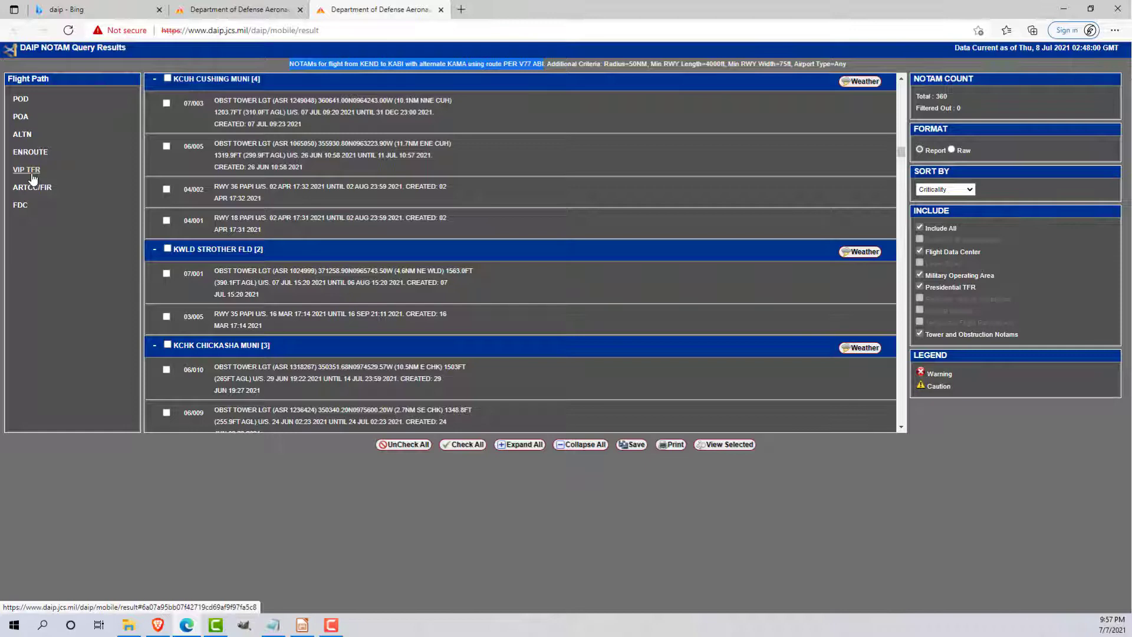
click(26, 172)
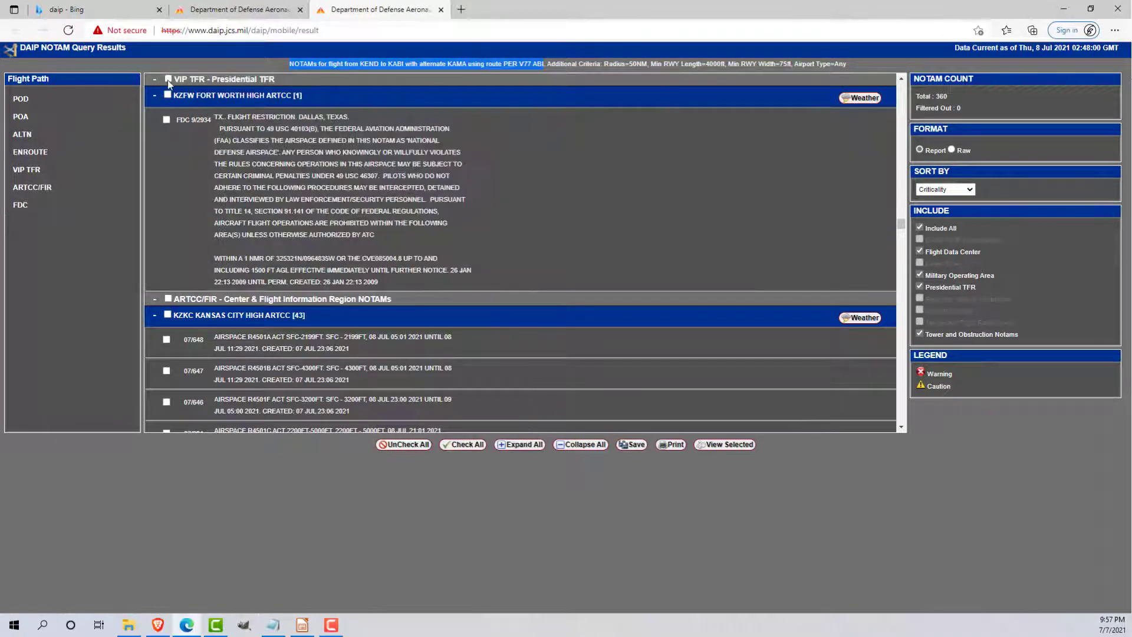
click(168, 79)
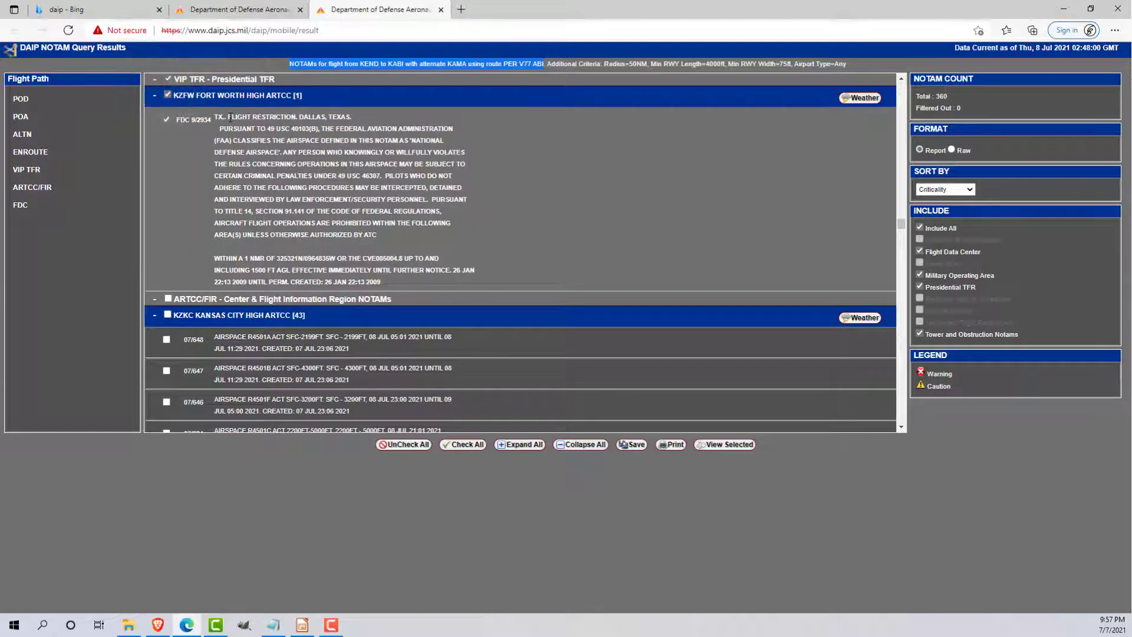
drag(231, 117, 377, 175)
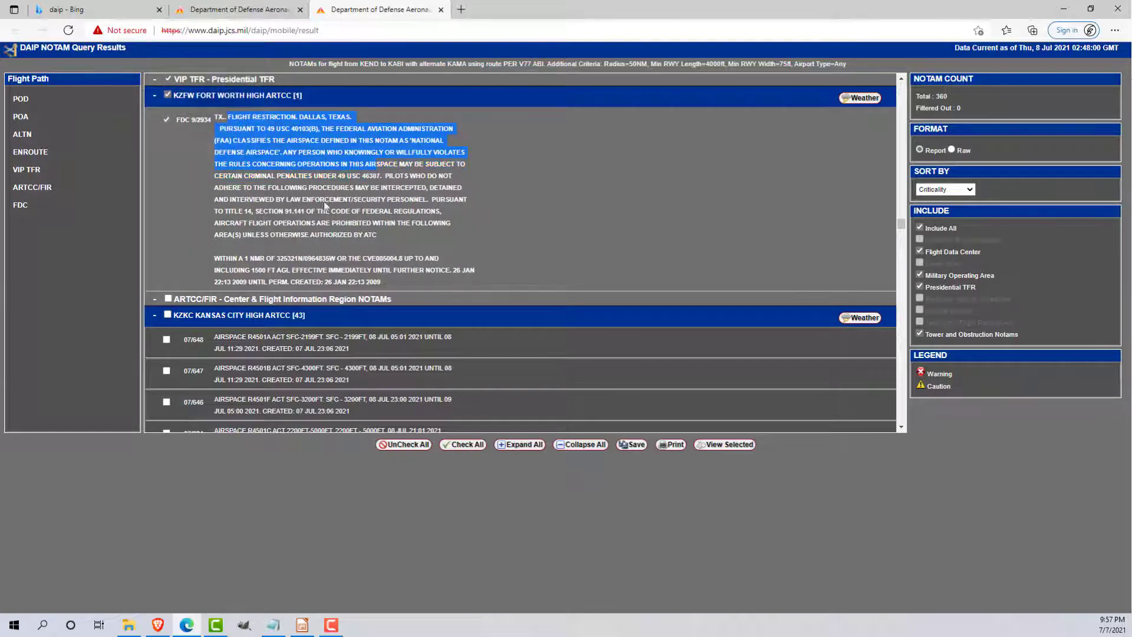
click(306, 220)
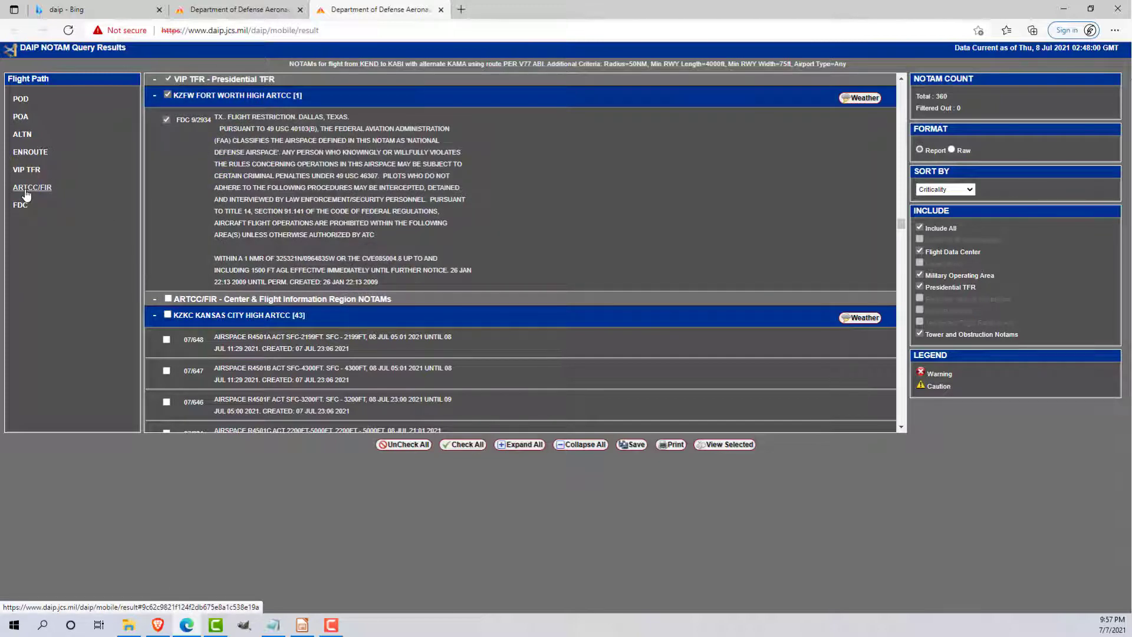
Go through the ARTCC/FIR NOTAMs and select notice FDC 1/2025 under KZKC Kansas City High ARTCC in the Flight Data Center section
click(26, 189)
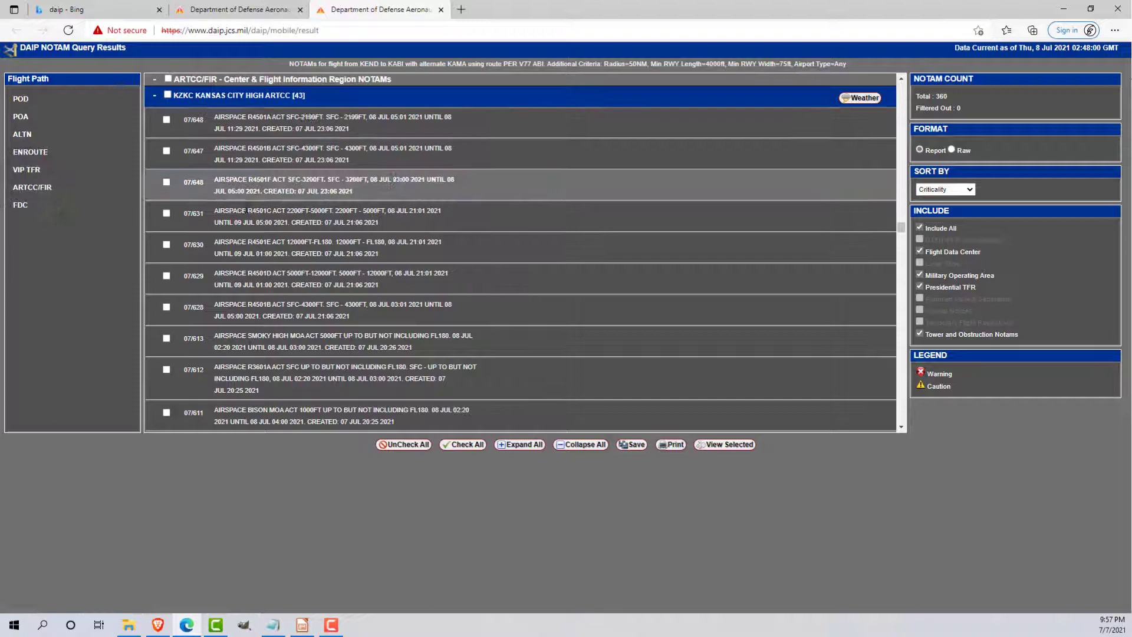
scroll(245, 208, down, 5)
scroll(246, 207, down, 10)
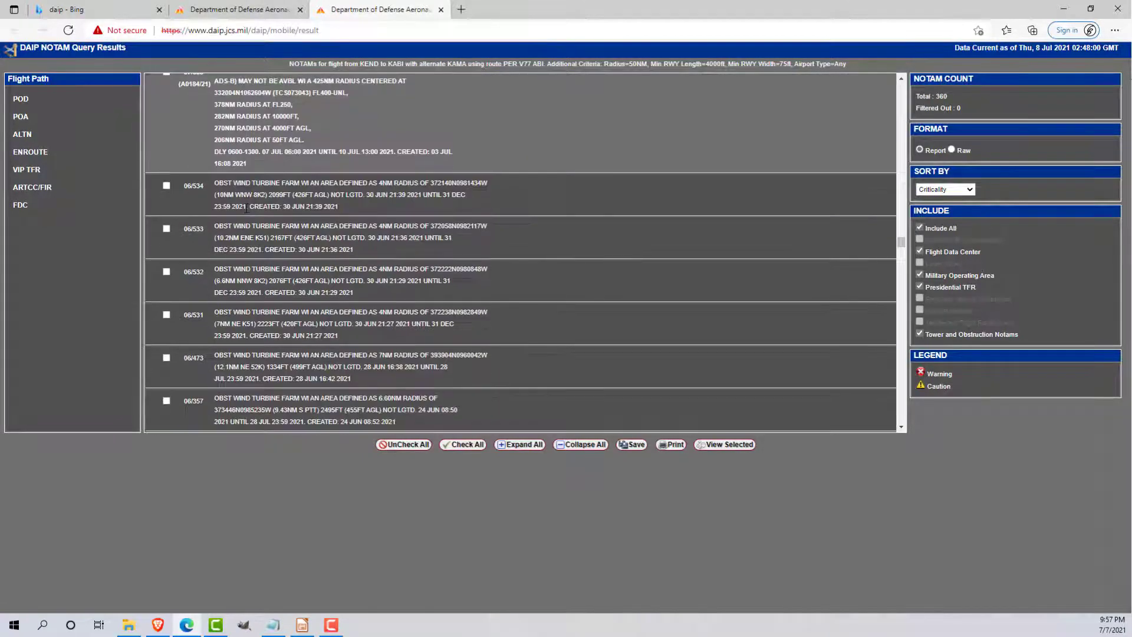
scroll(247, 207, down, 10)
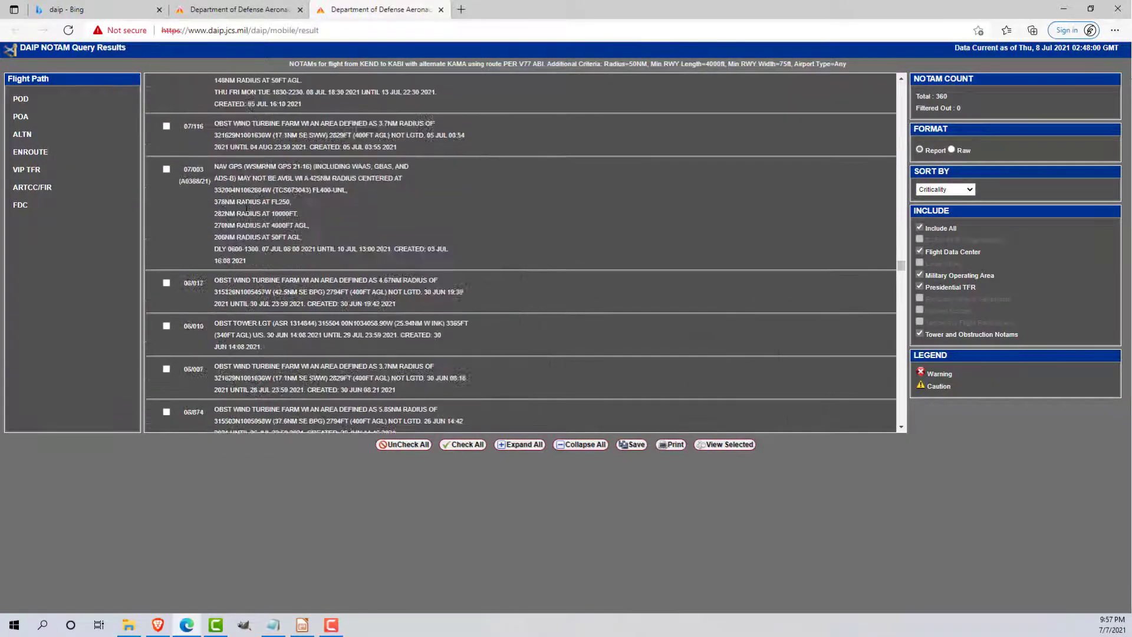
scroll(247, 212, down, 10)
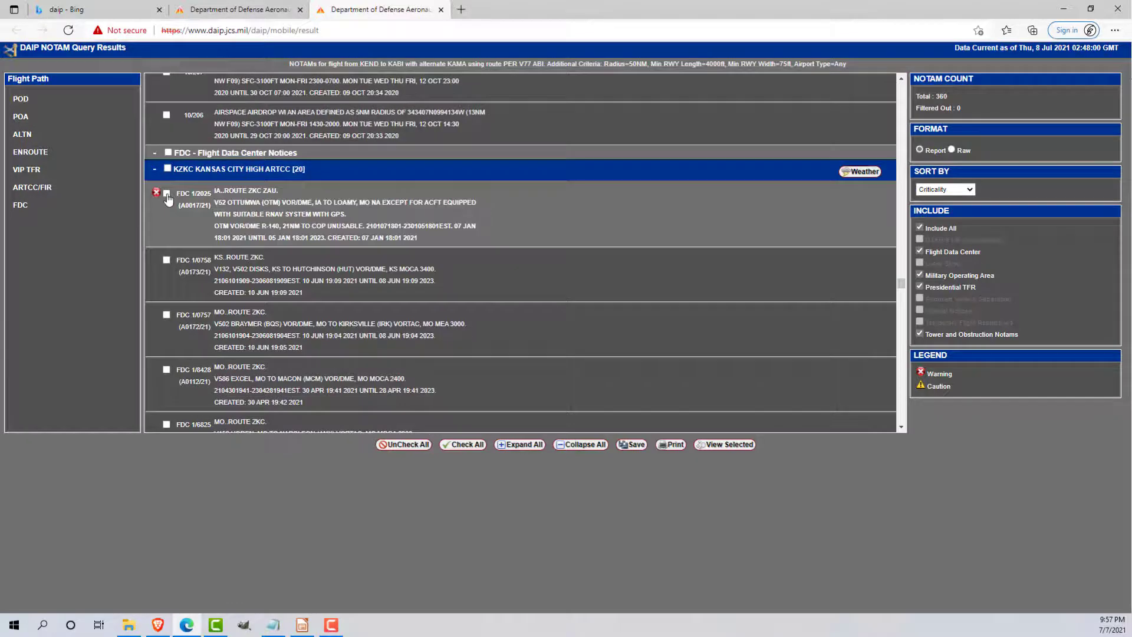
click(167, 194)
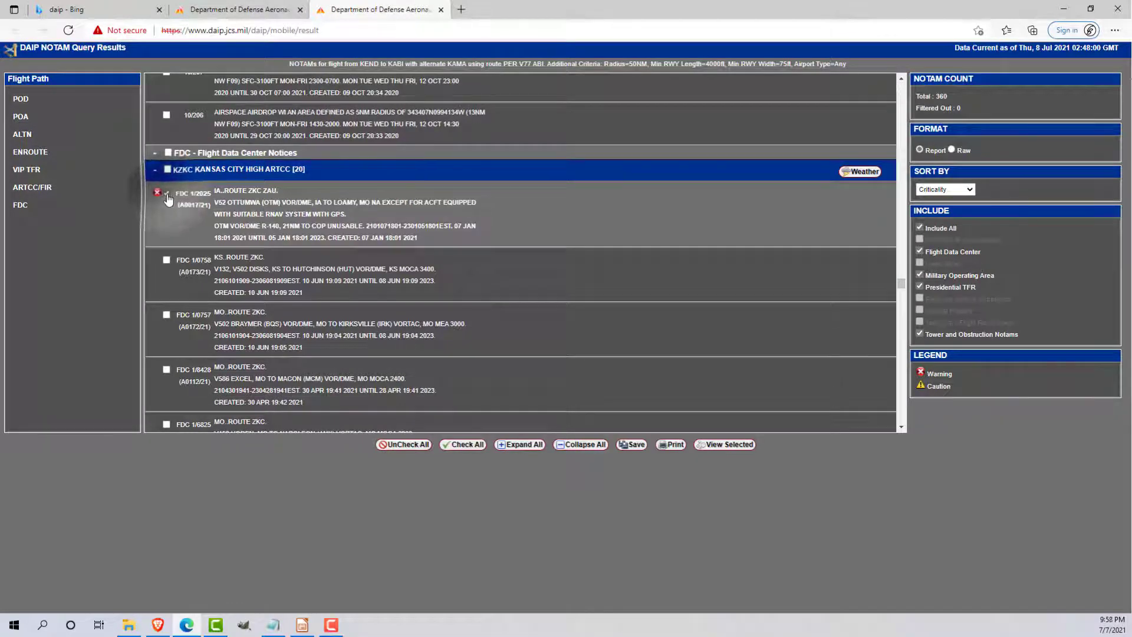
Review the remaining Flight Data Center notices for the route centers and airports
scroll(374, 245, down, 15)
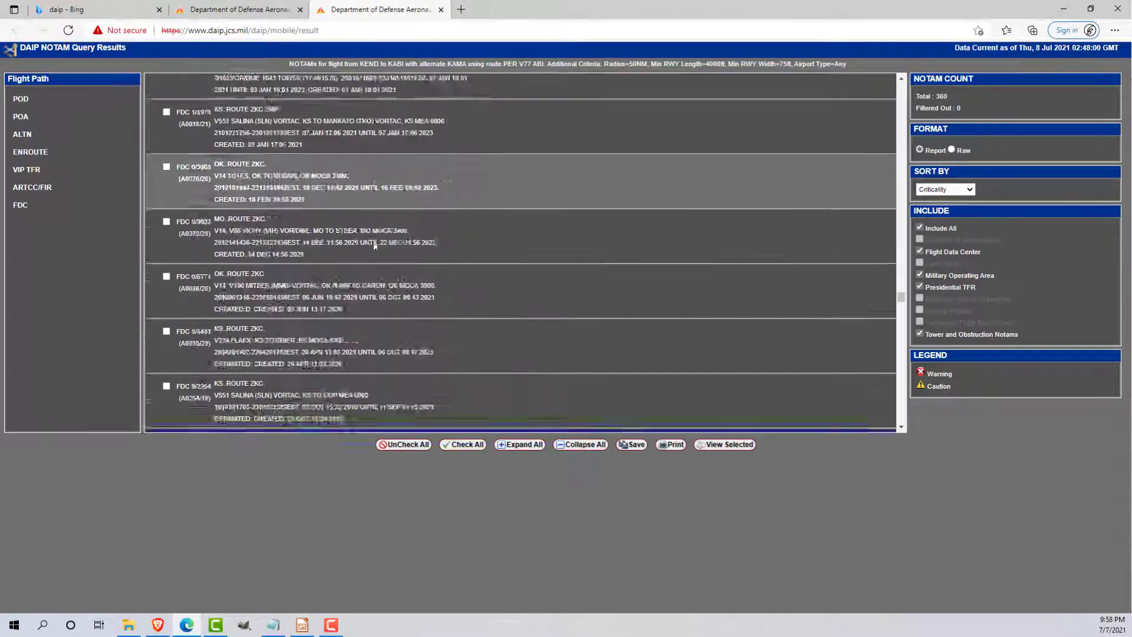
scroll(375, 245, down, 6)
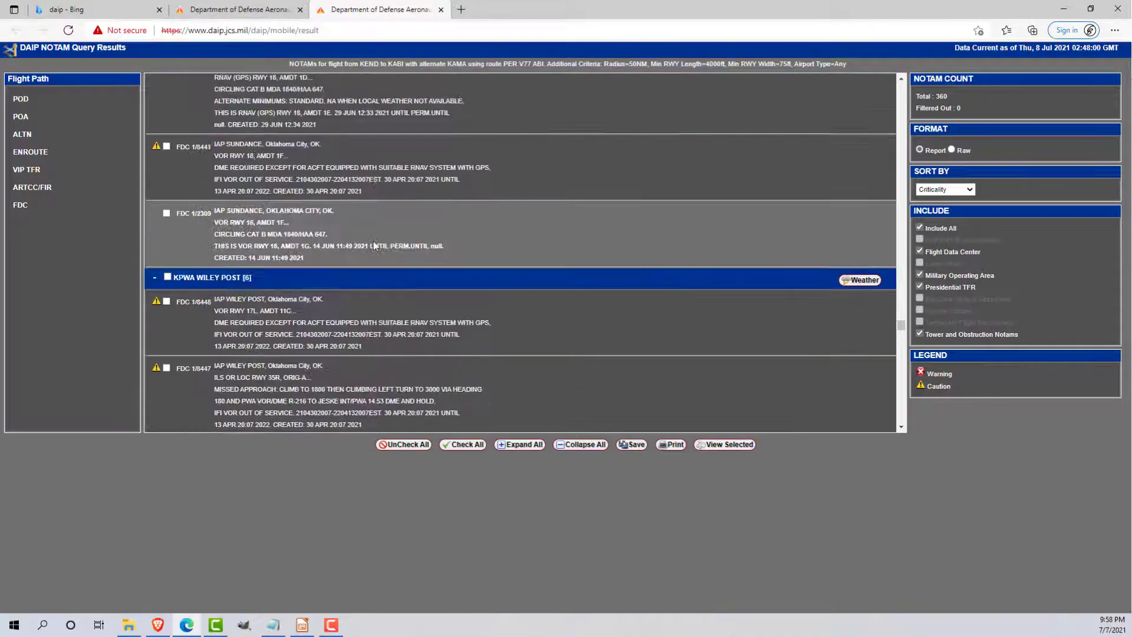
scroll(373, 242, down, 10)
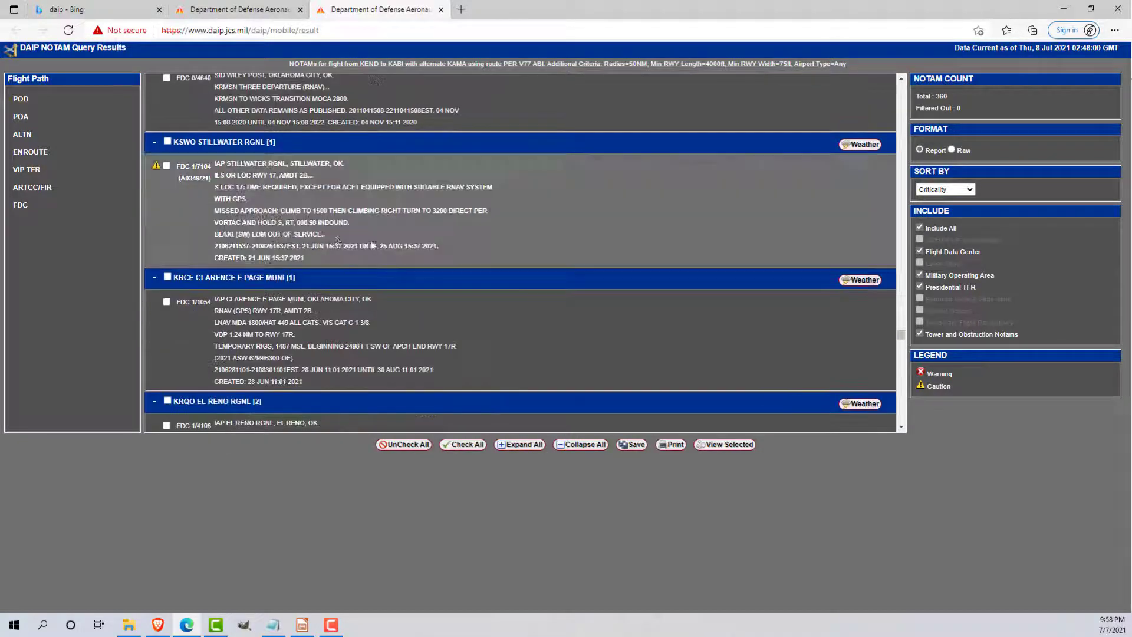
scroll(373, 242, down, 8)
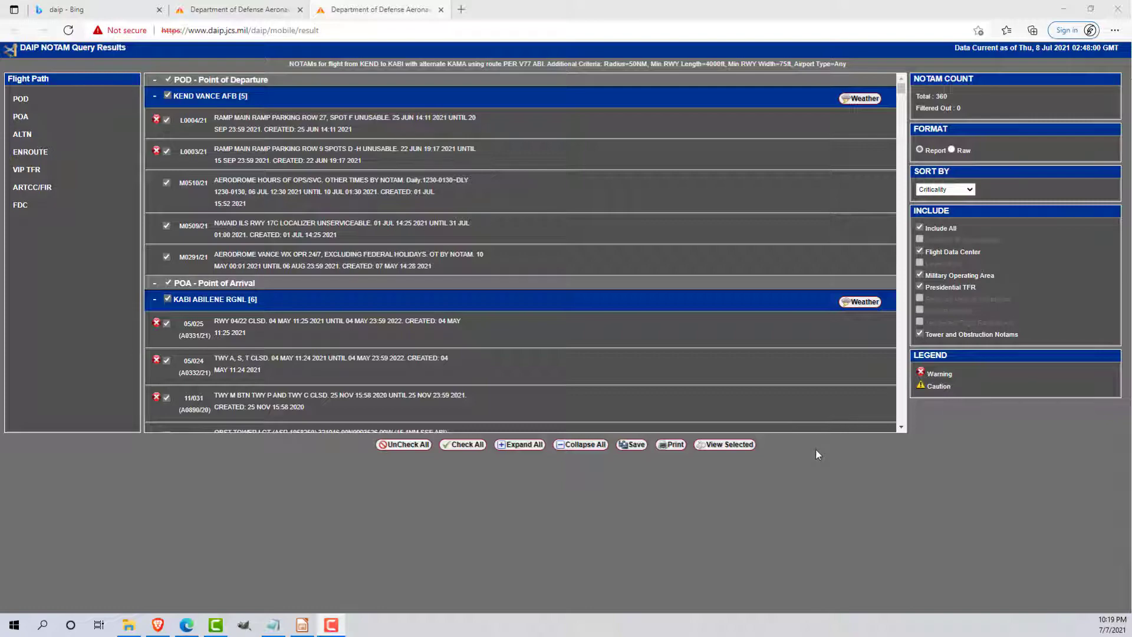
Check the selections in the full NOTAM list from the point of departure through the en-route airports, and return to the start
scroll(441, 274, down, 12)
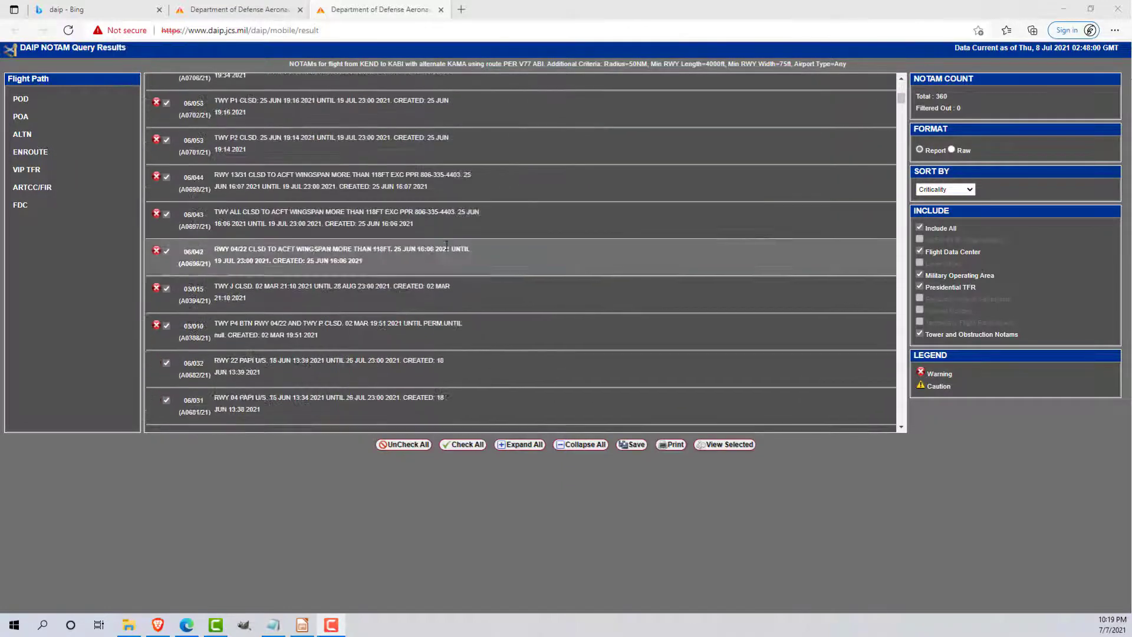
scroll(446, 244, down, 15)
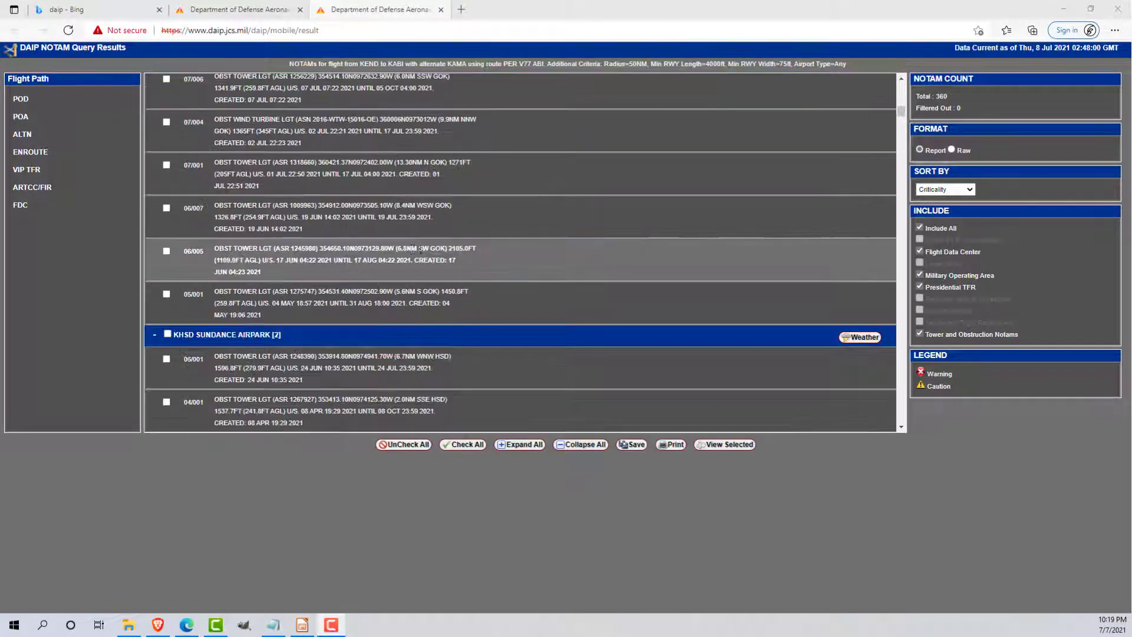
scroll(413, 249, down, 10)
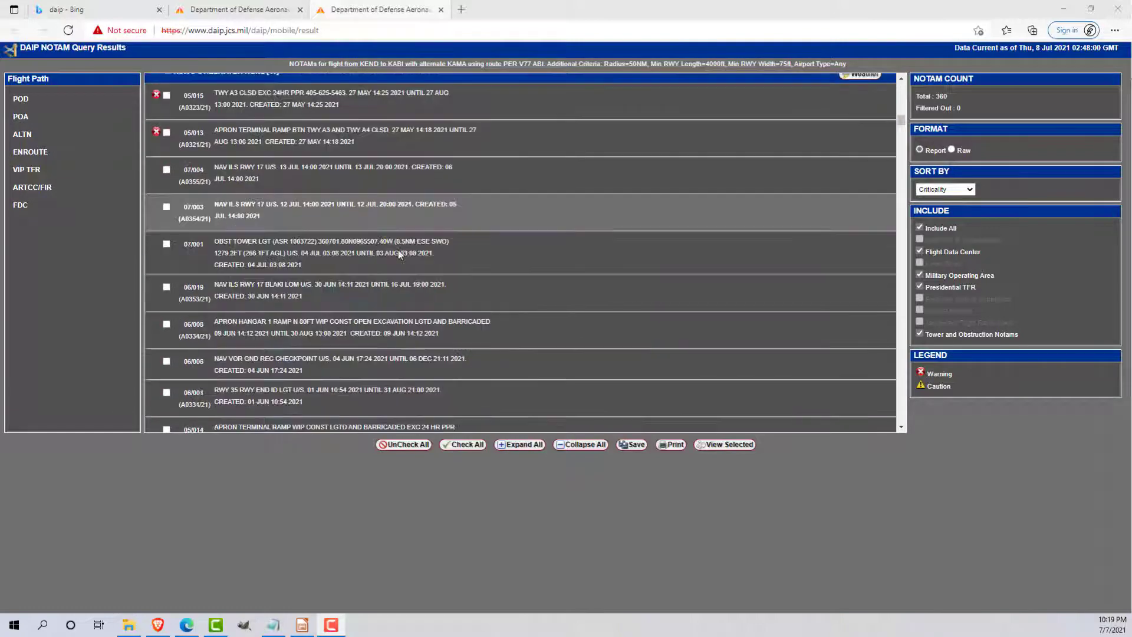
scroll(399, 253, down, 12)
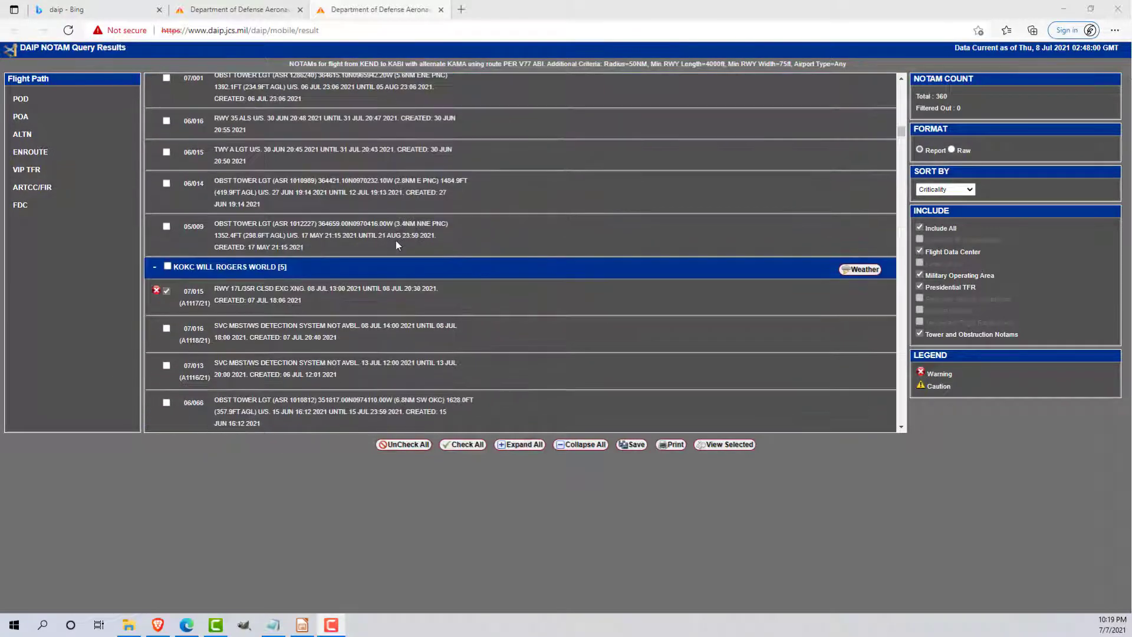
scroll(397, 245, down, 10)
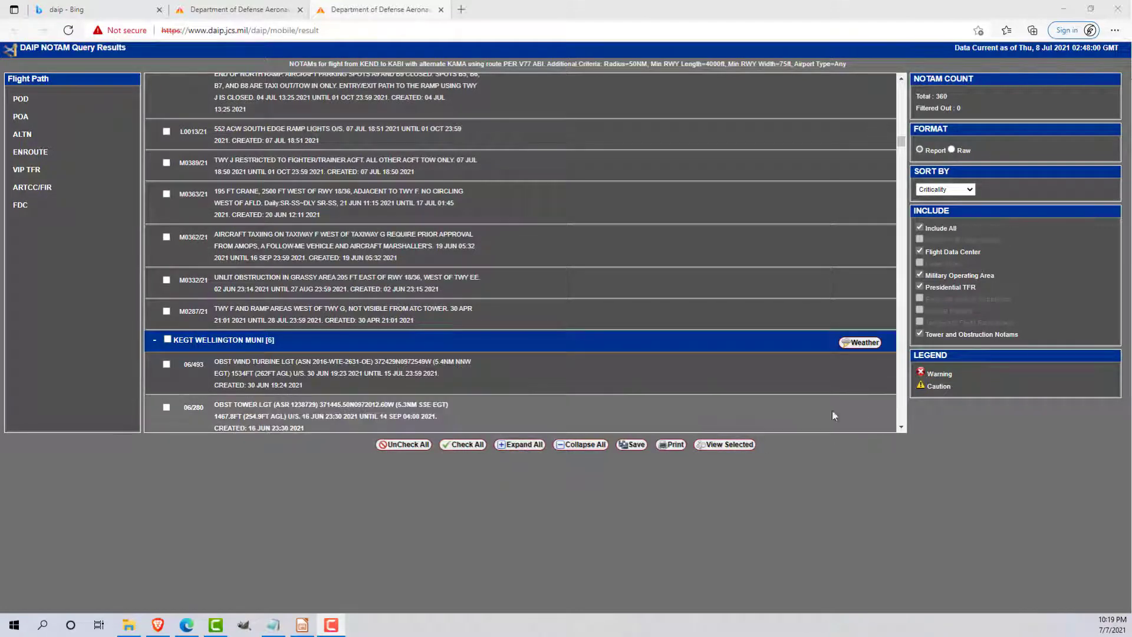
scroll(834, 412, up, 10)
scroll(892, 136, up, 8)
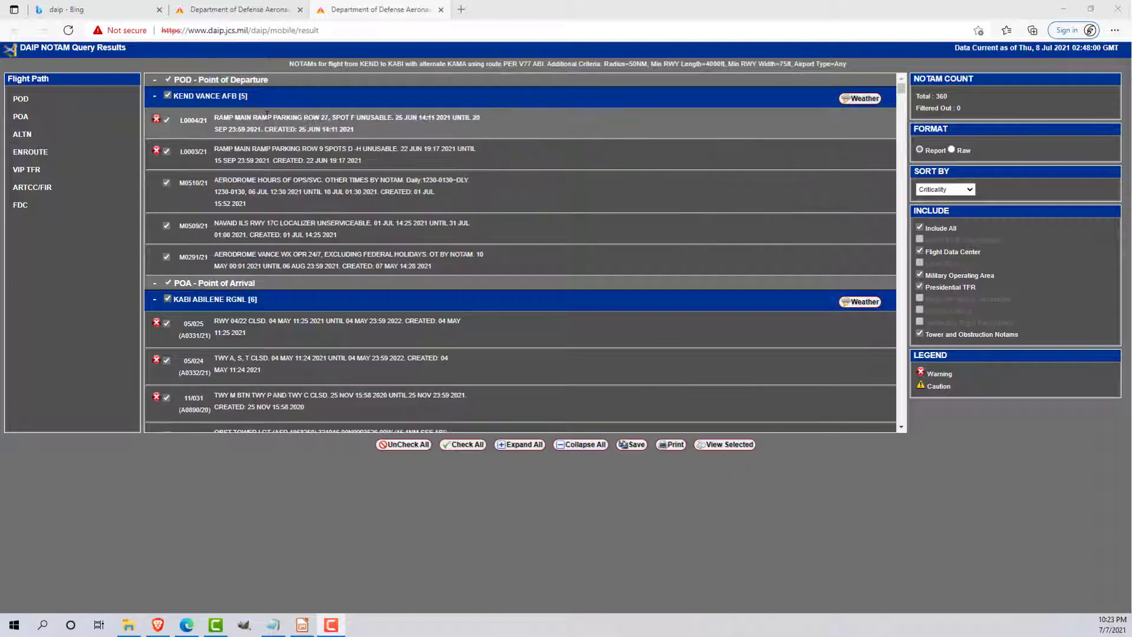
Show only the selected NOTAMs, look through them and open their printable report
click(722, 445)
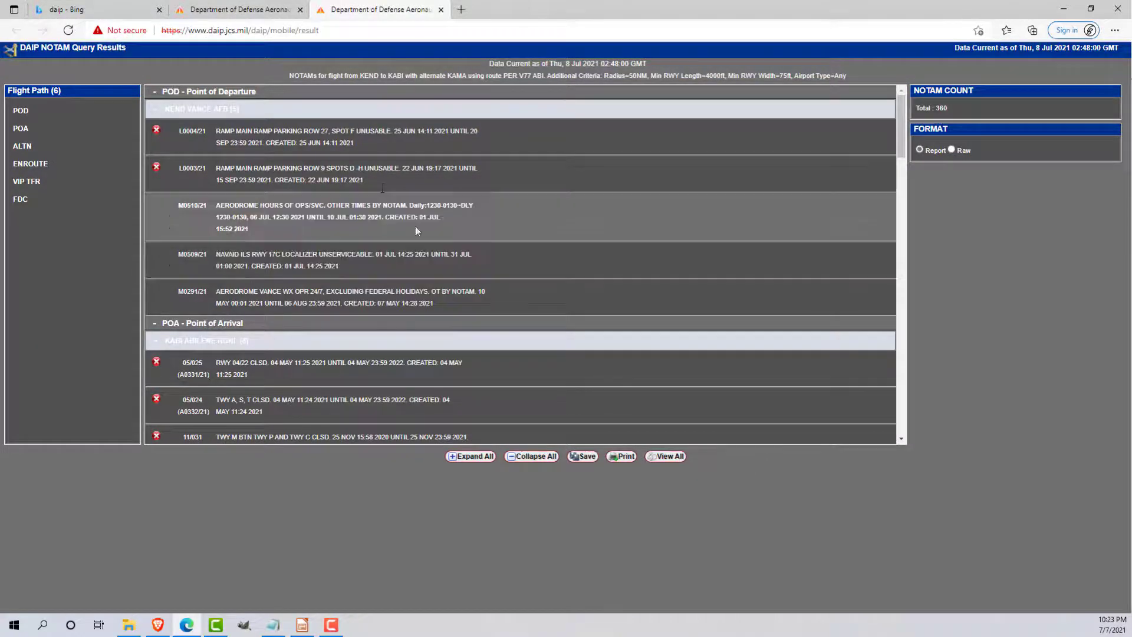
scroll(250, 146, down, 20)
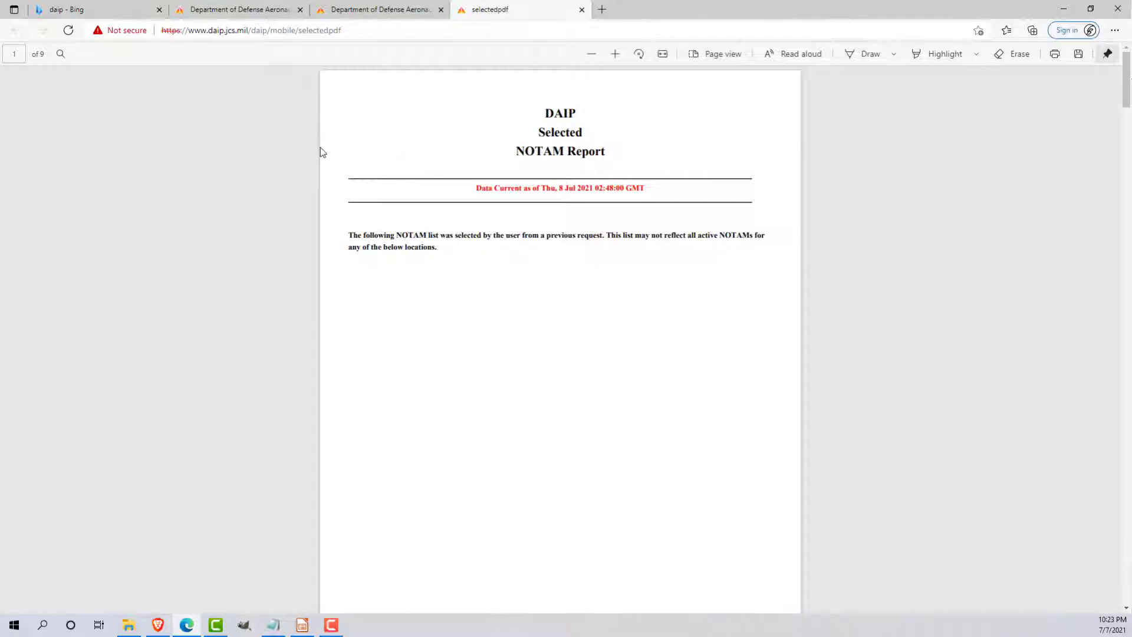
Examine the Selected NOTAM Report from the departure, arrival and route sections through the Tinker AFB graphic, Presidential TFR and Flight Data Center notices
scroll(404, 167, down, 10)
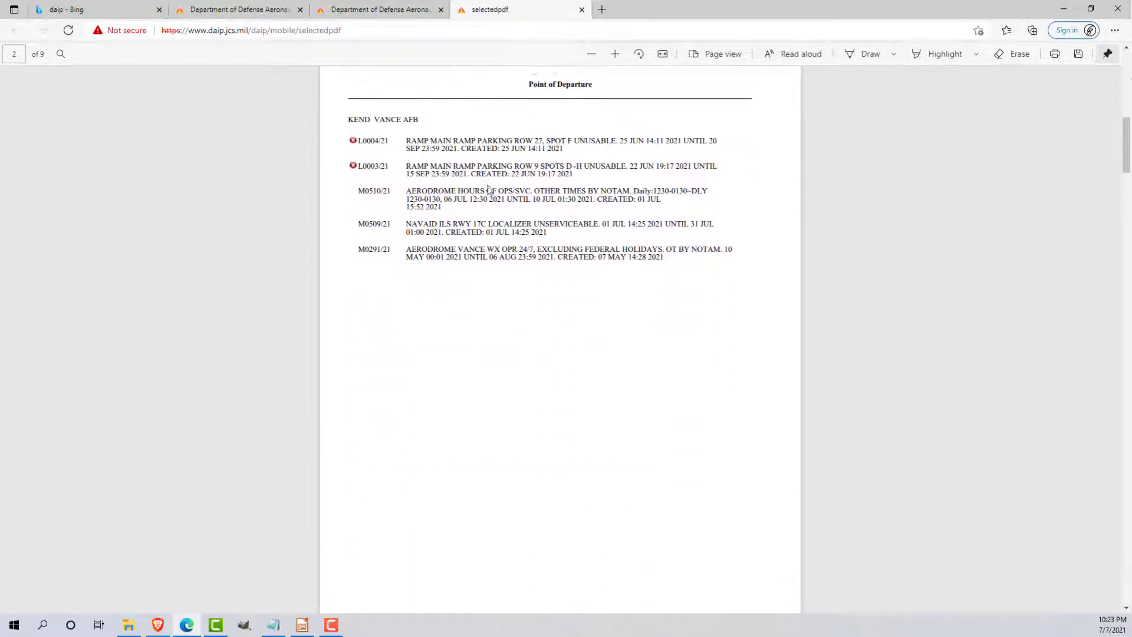
scroll(545, 112, up, 2)
scroll(511, 171, down, 12)
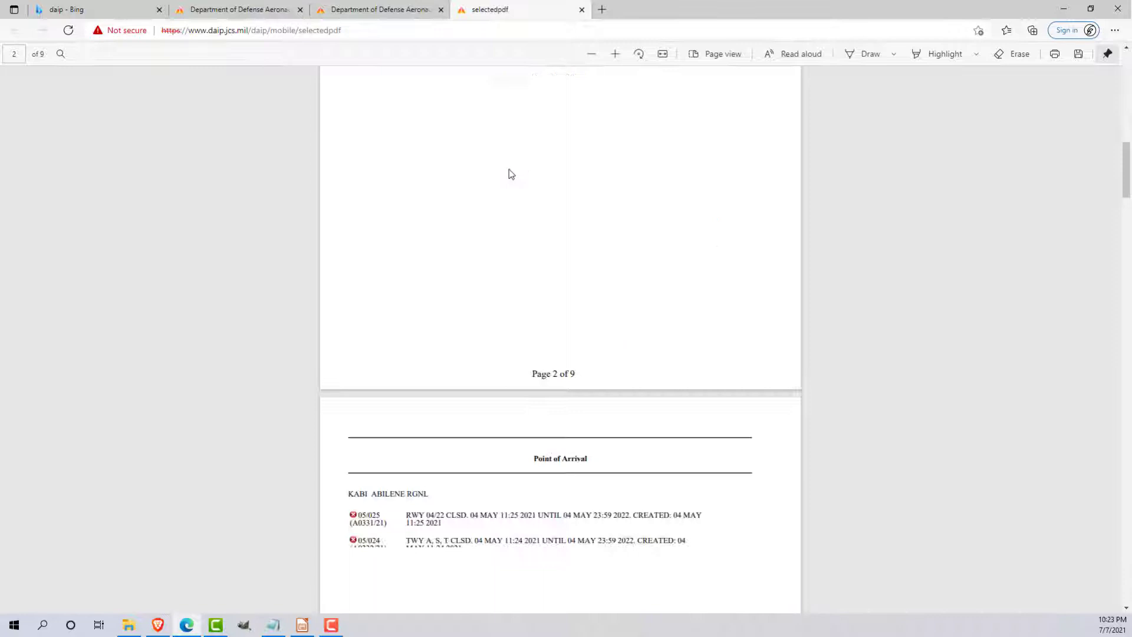
scroll(506, 211, down, 12)
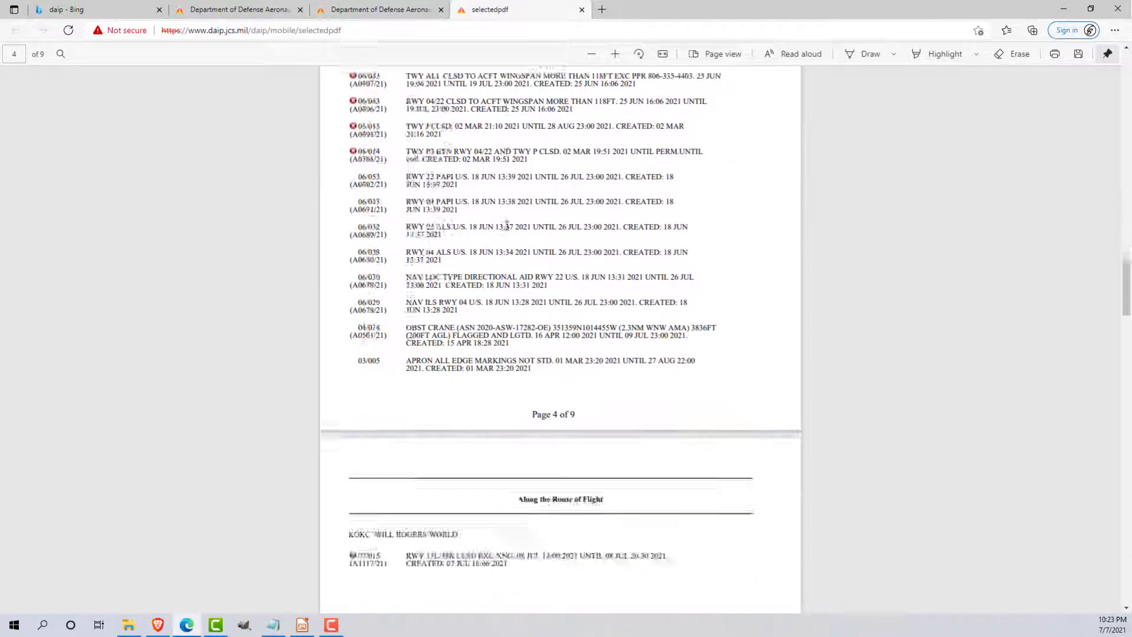
scroll(512, 217, down, 15)
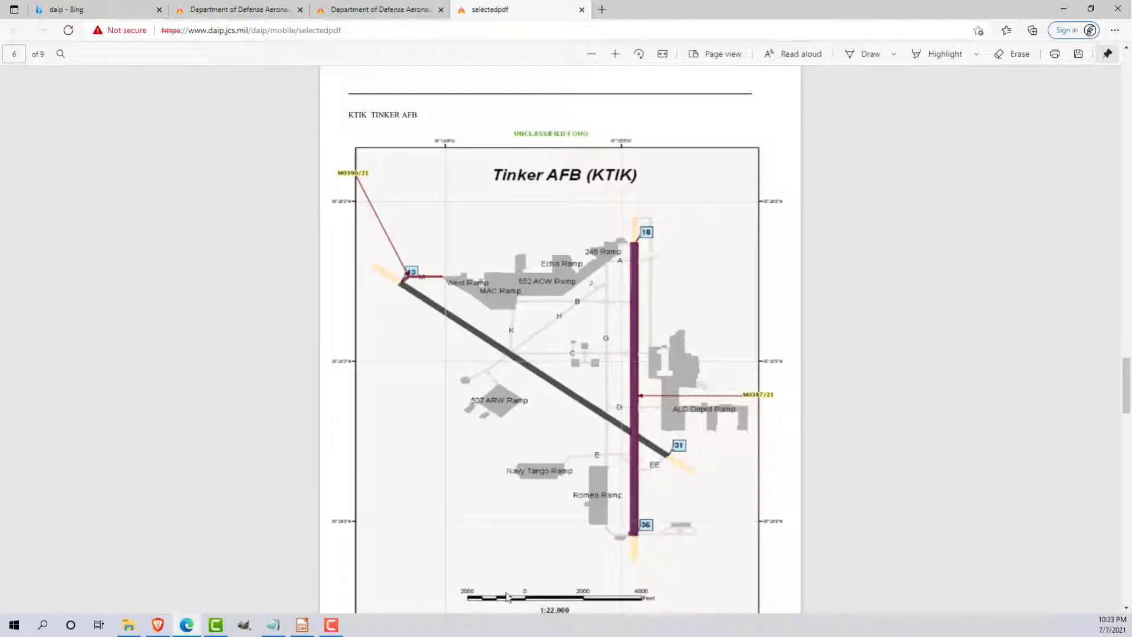
scroll(650, 446, down, 3)
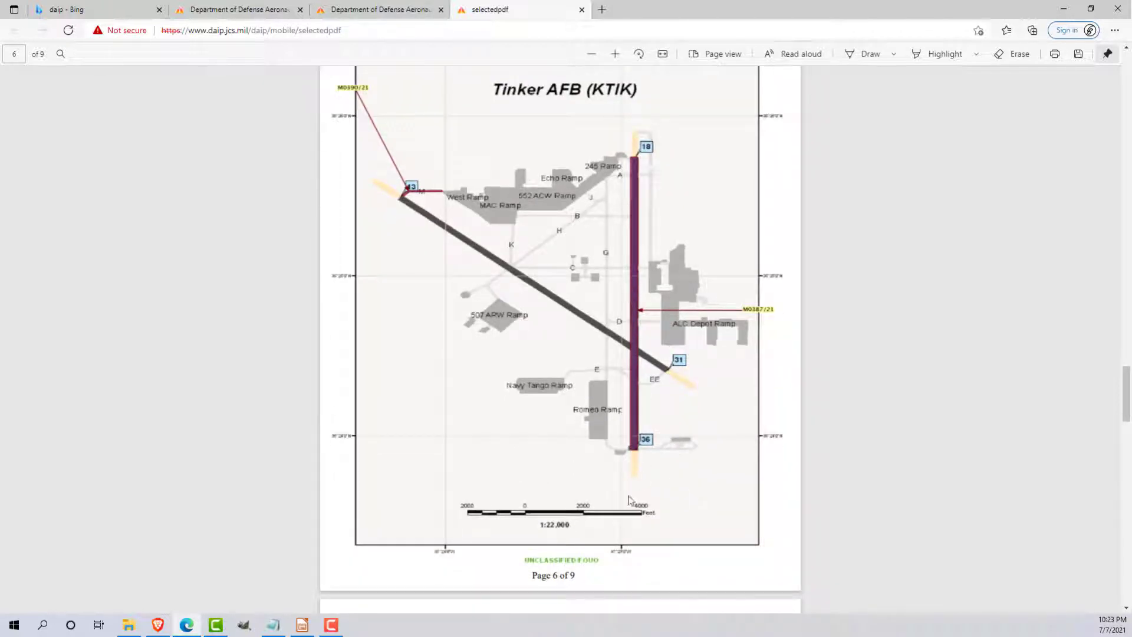
scroll(511, 394, down, 20)
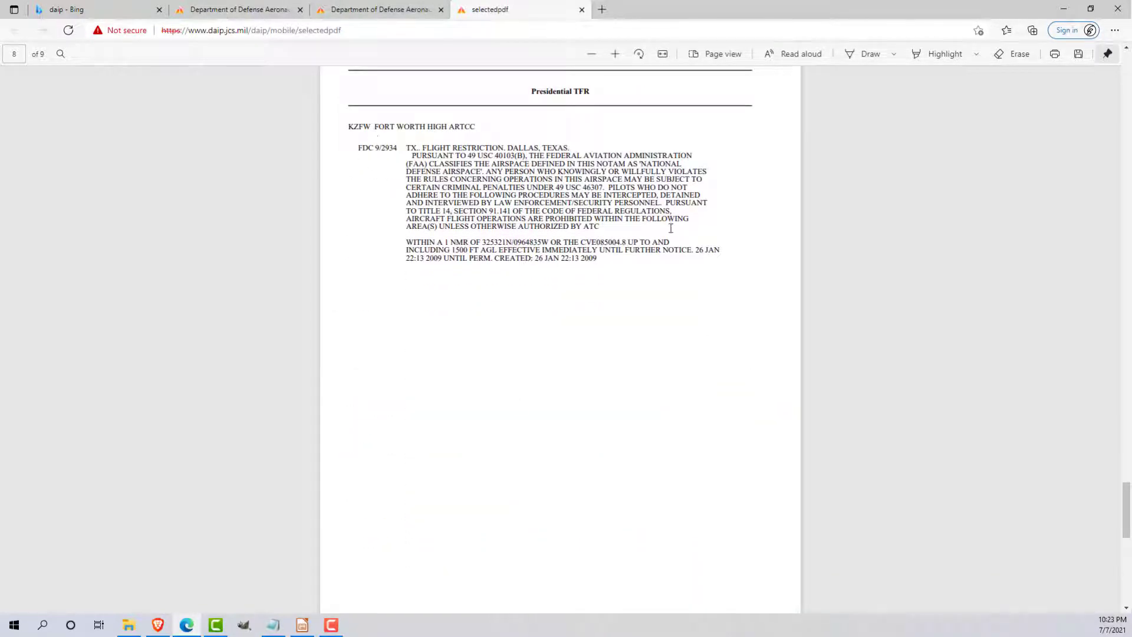
scroll(670, 228, down, 20)
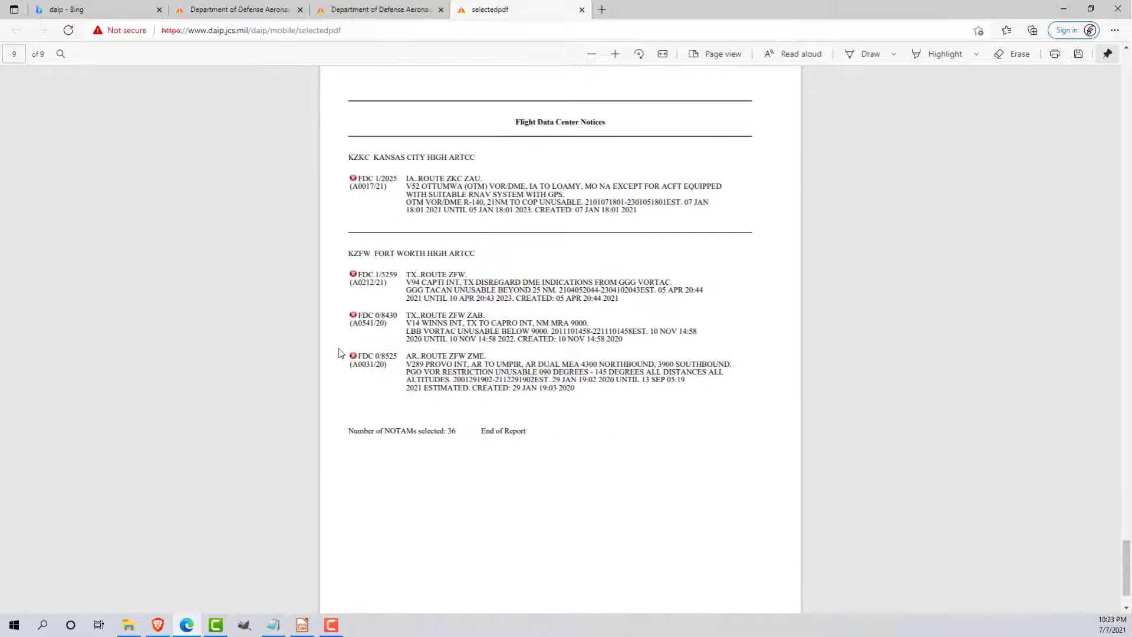
scroll(477, 308, down, 2)
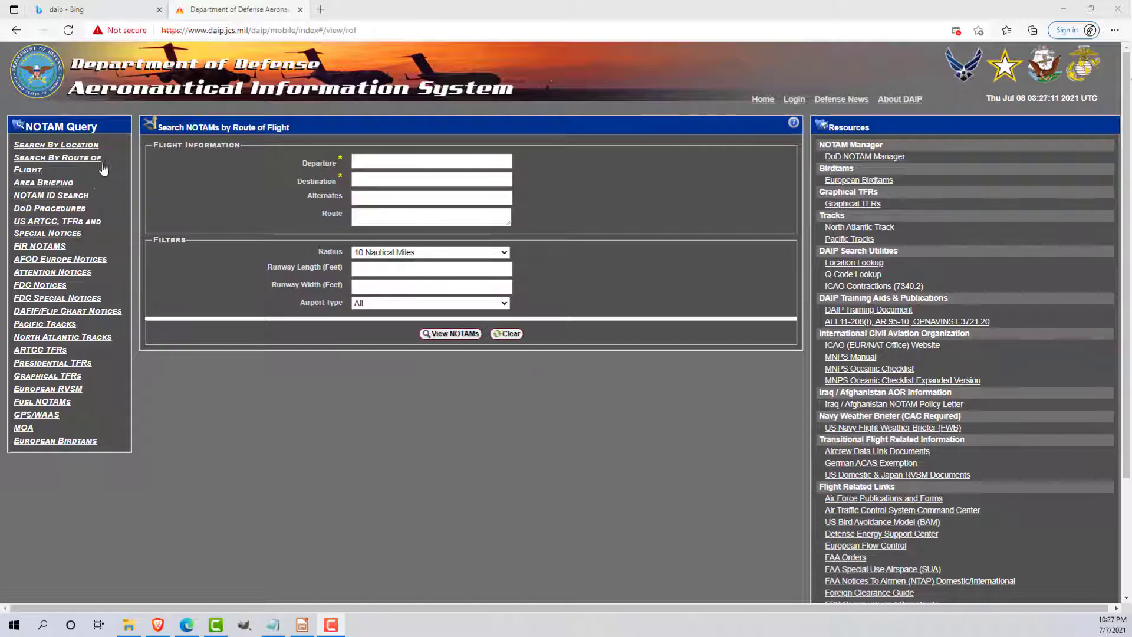
Open the NOTAM search by location and activate its ICAO locations field
click(56, 144)
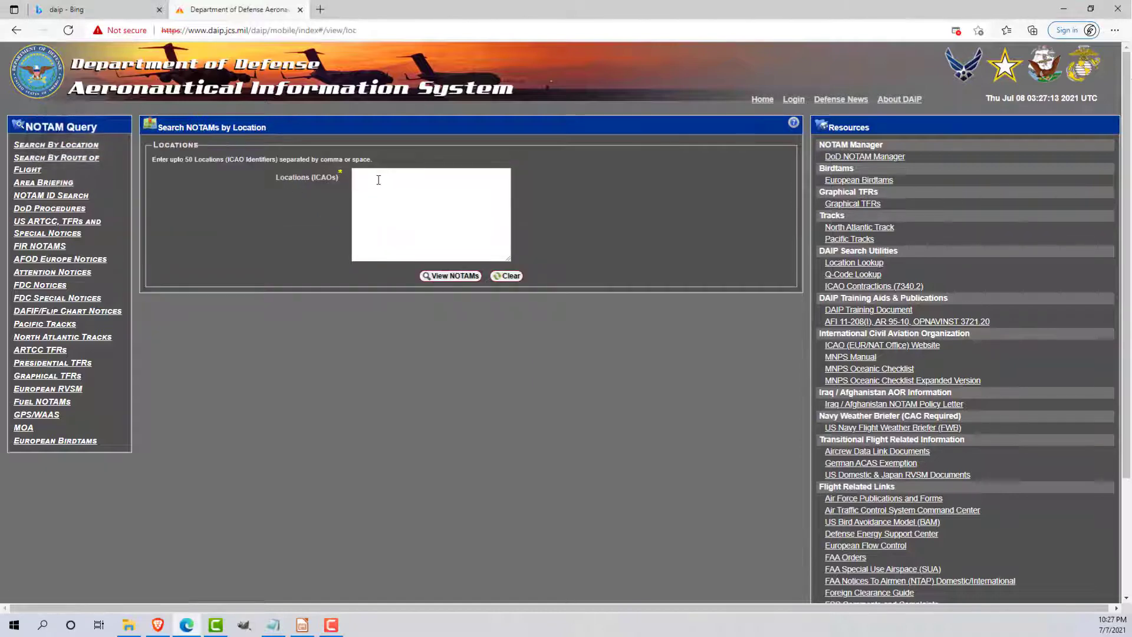
click(378, 180)
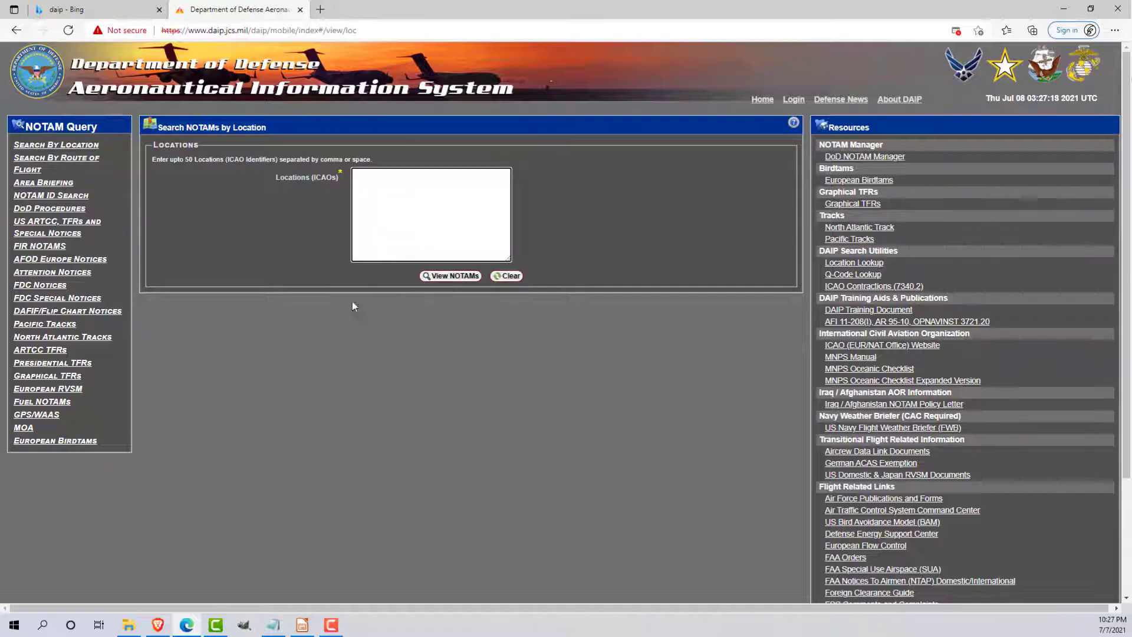
Set up an area briefing query for location KEND with a radius of 100 nautical miles
click(28, 182)
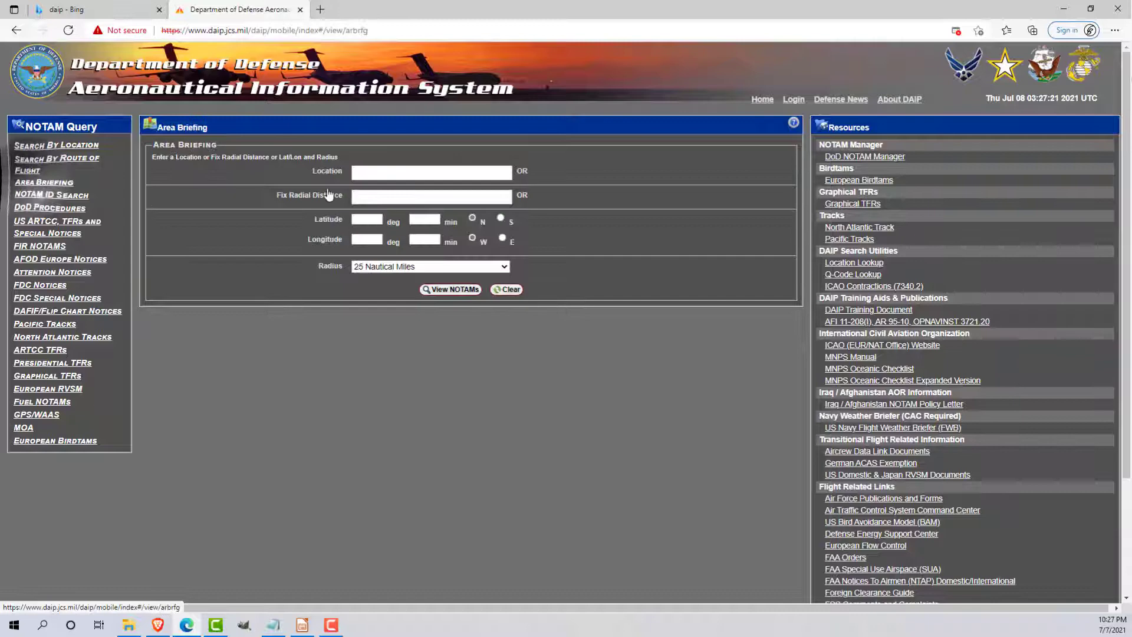
click(356, 171)
text(KEND)
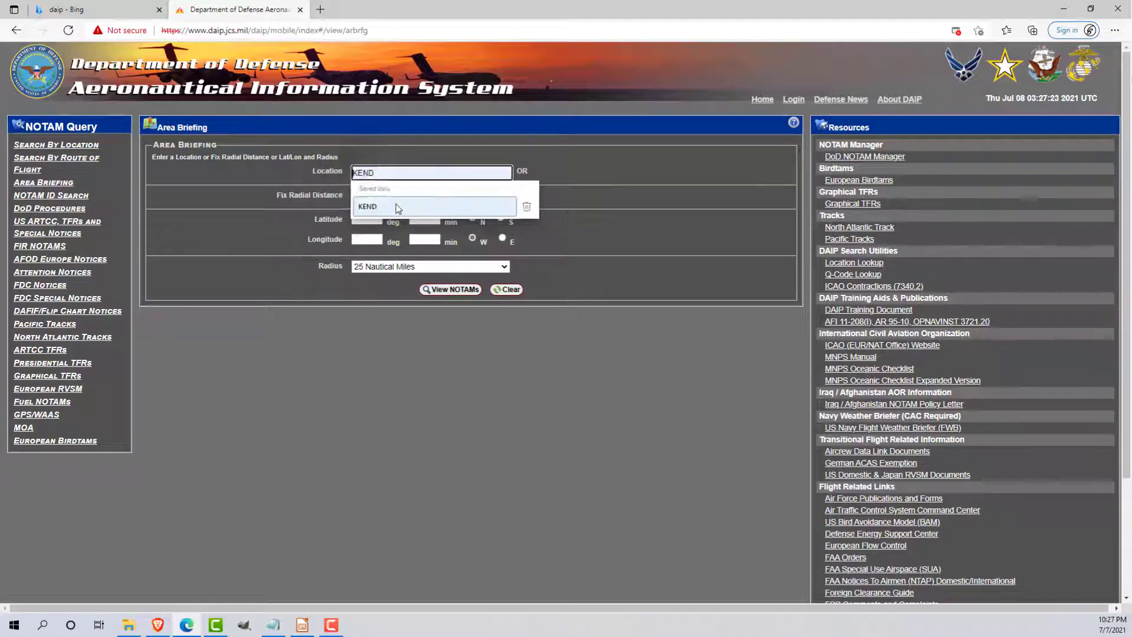
click(359, 269)
click(367, 355)
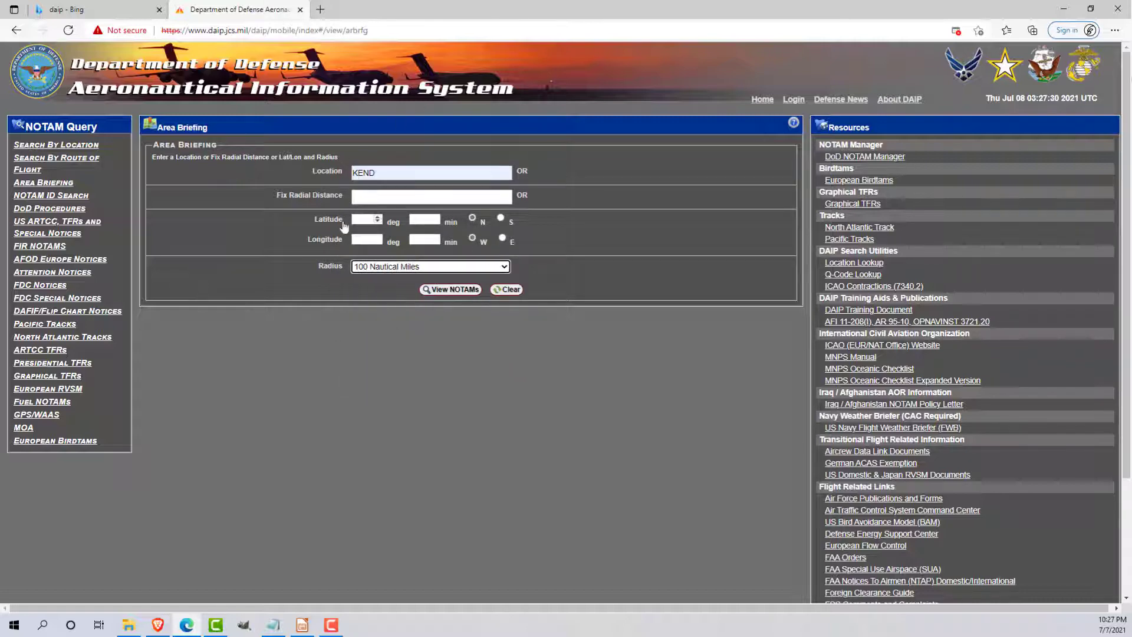
Look at the fix radial distance and latitude fields as alternative ways to define the area briefing
click(370, 200)
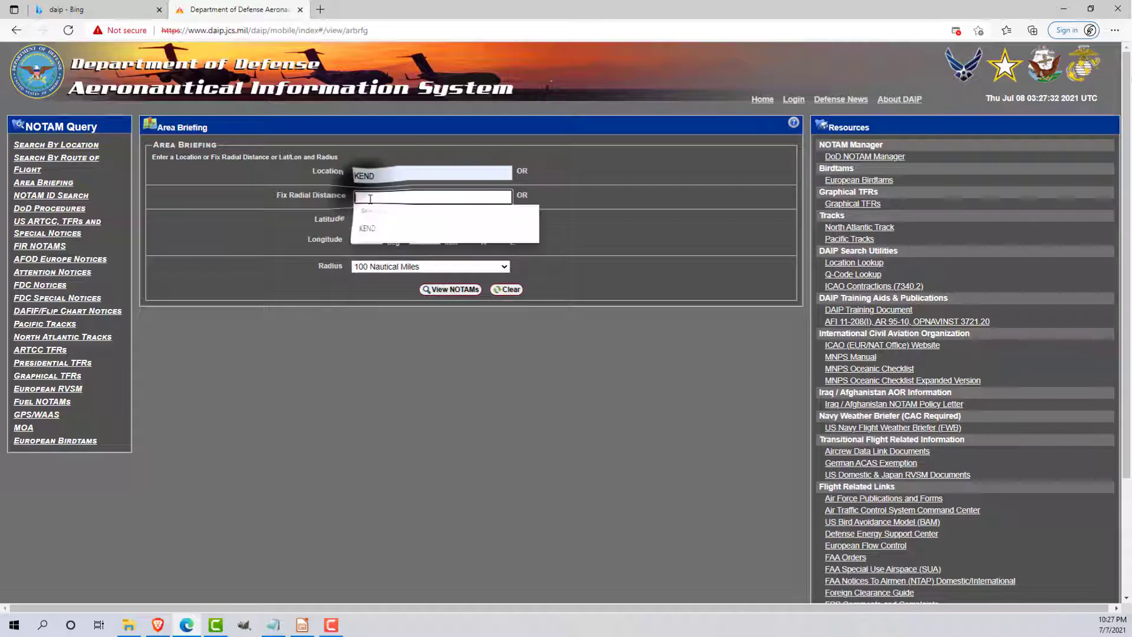
click(353, 218)
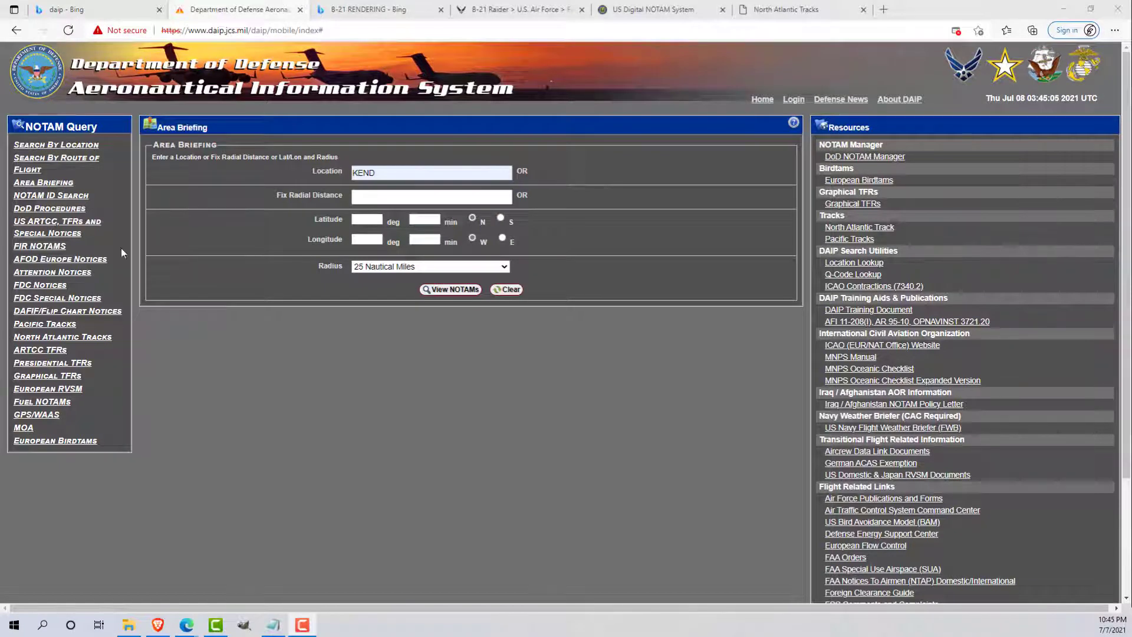
View the location, route of flight and area briefing query forms, and look through the Resources links
click(61, 147)
click(56, 159)
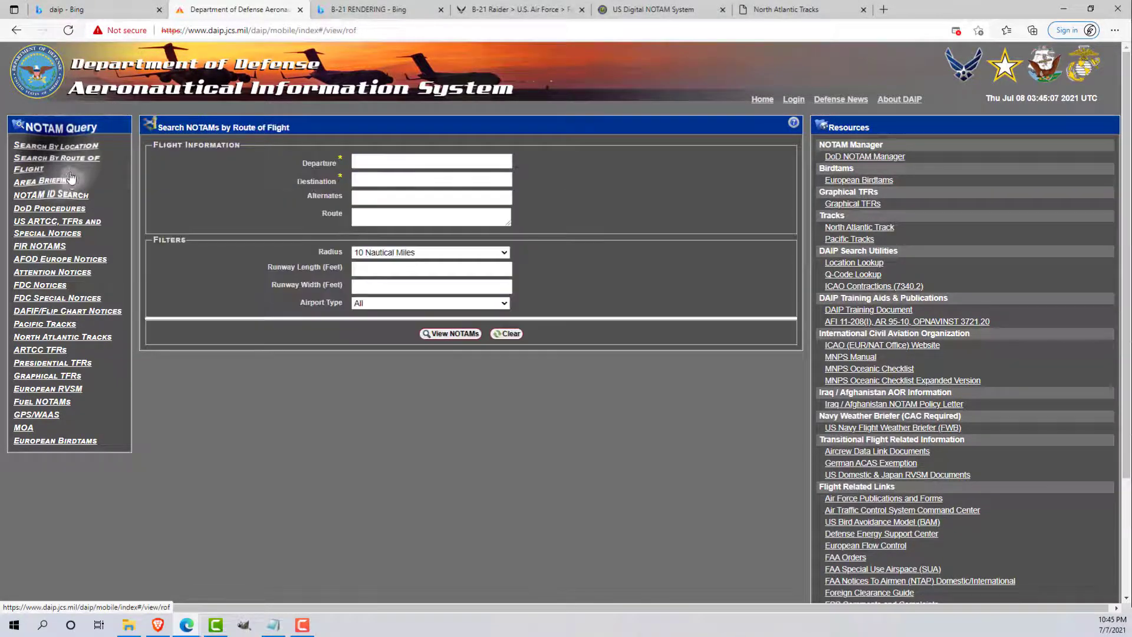
click(68, 183)
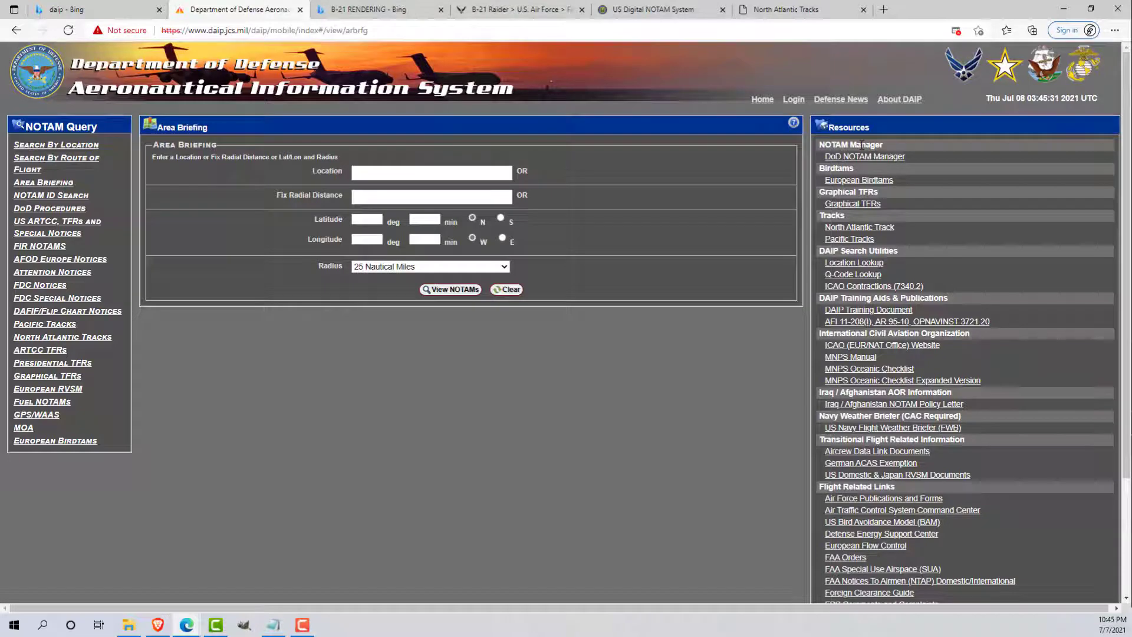
scroll(849, 237, down, 1)
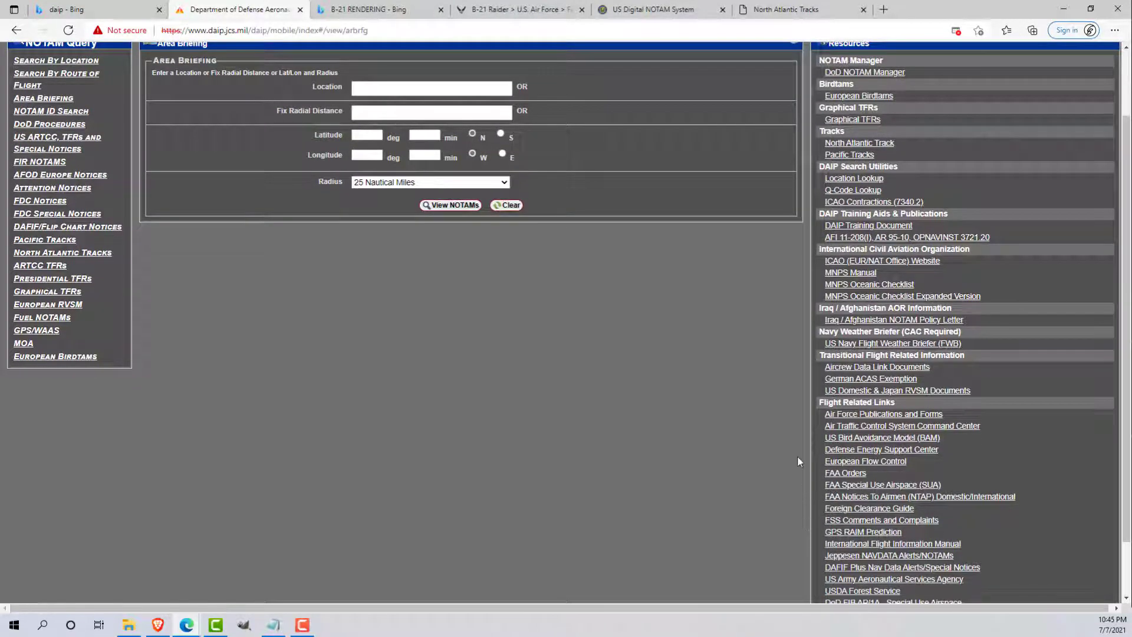
scroll(797, 455, up, 1)
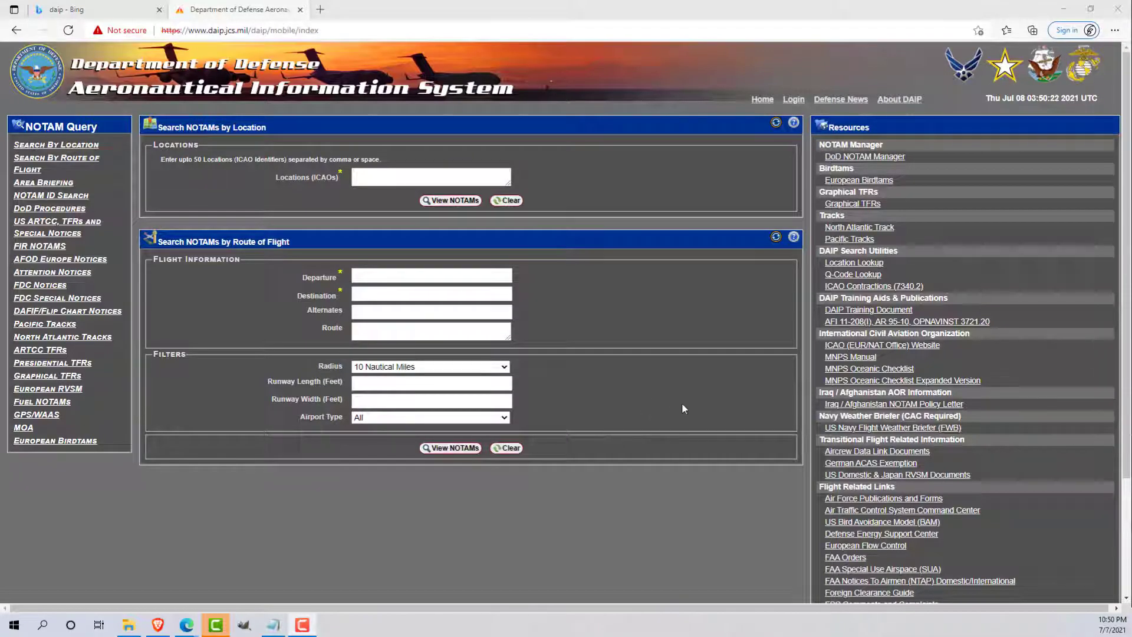
Display the account login form and activate the ICAO locations field of the NOTAM search by location
click(793, 99)
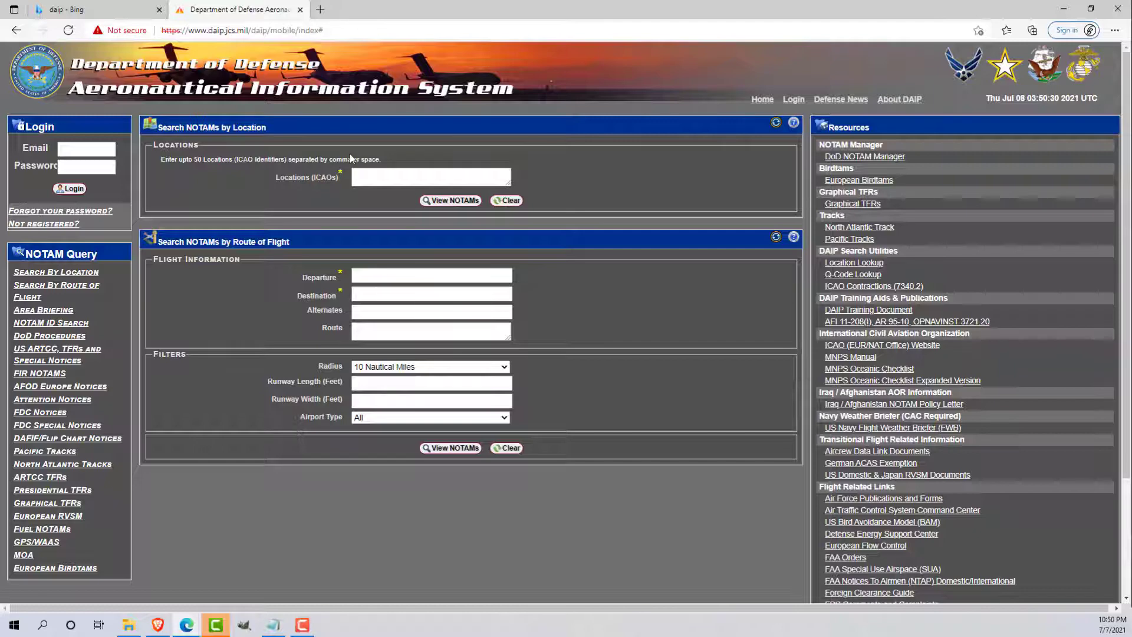
click(374, 173)
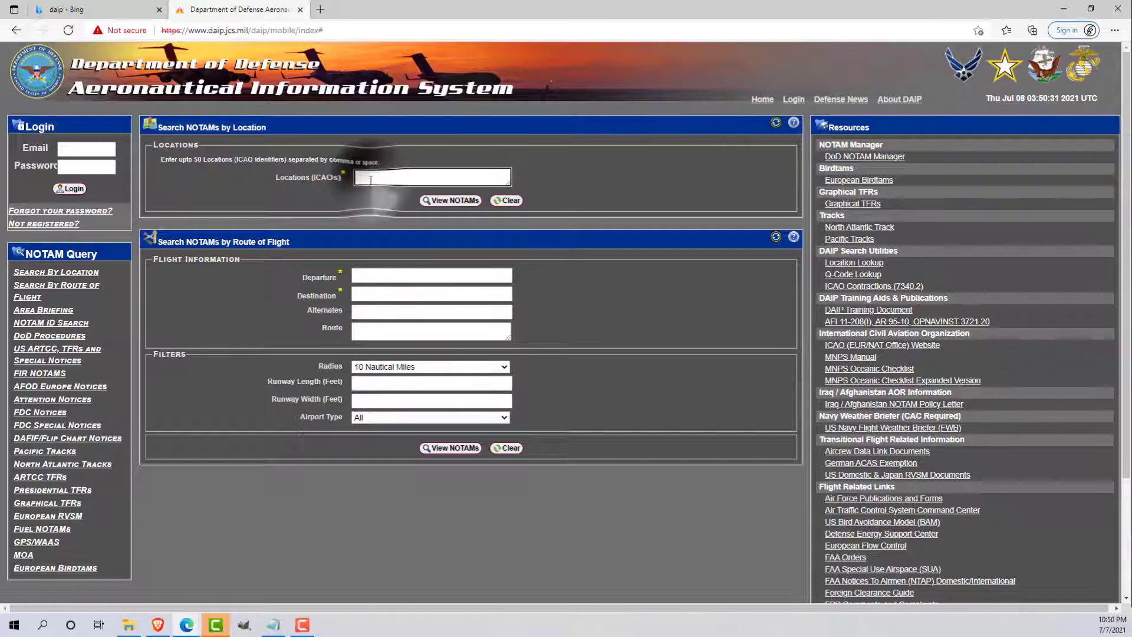